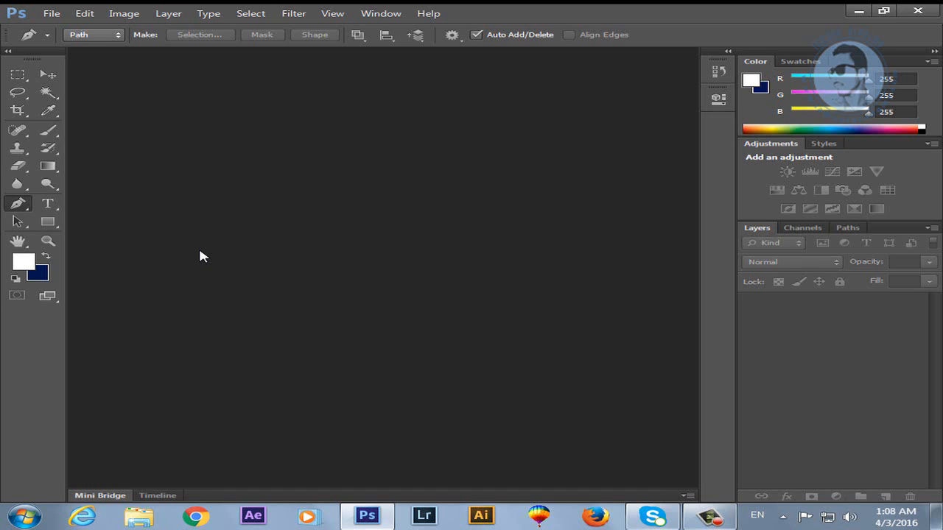
# Open IMG_5774.JPG from the portrait photo folder on New Volume (F:).
pyautogui.click(50, 14)
pyautogui.click(67, 37)
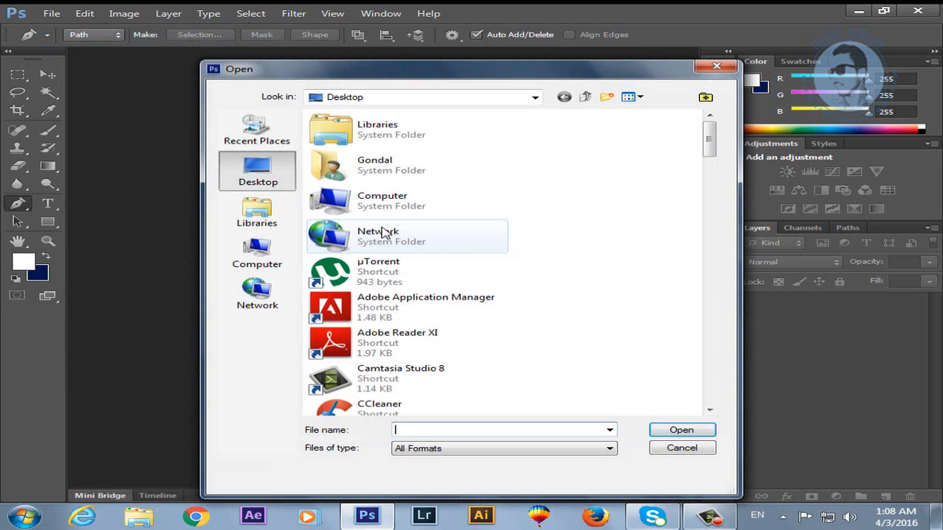
pyautogui.doubleClick(333, 202)
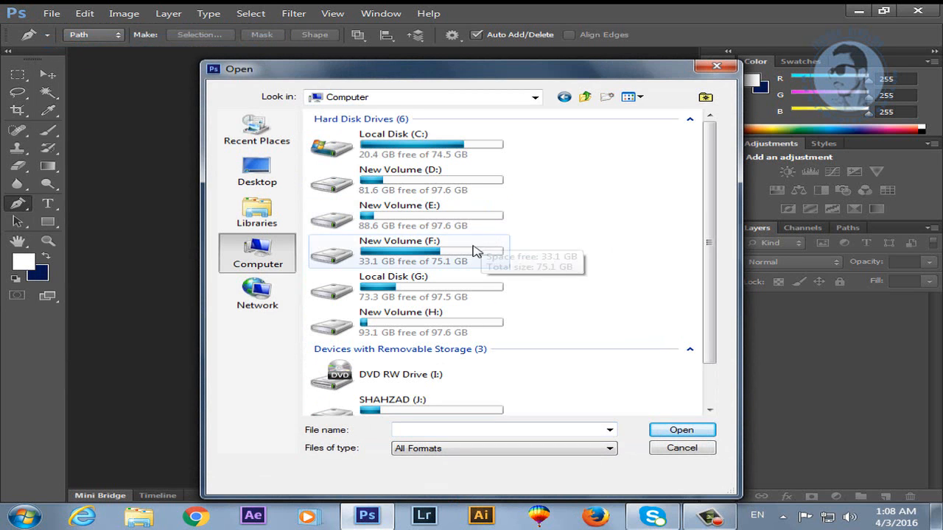
pyautogui.click(440, 290)
pyautogui.doubleClick(412, 250)
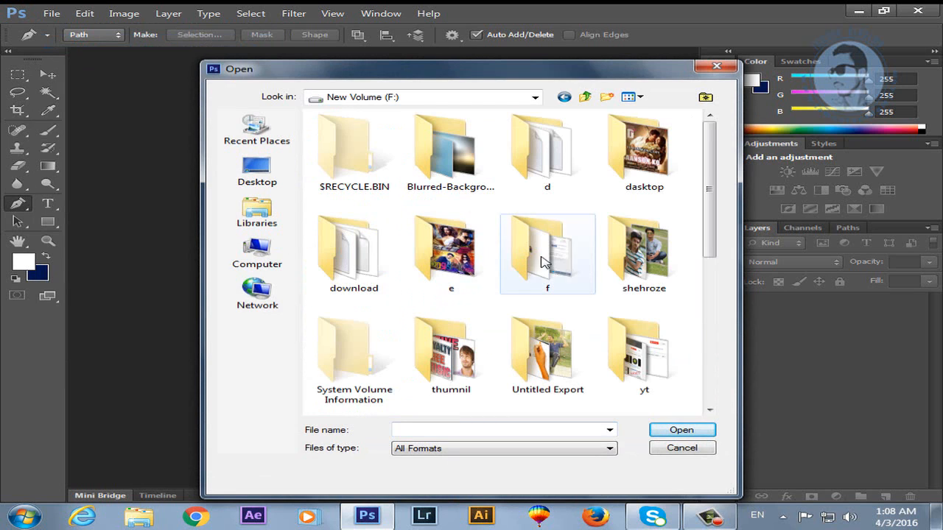
pyautogui.doubleClick(637, 256)
pyautogui.moveTo(711, 152); pyautogui.dragTo(707, 257)
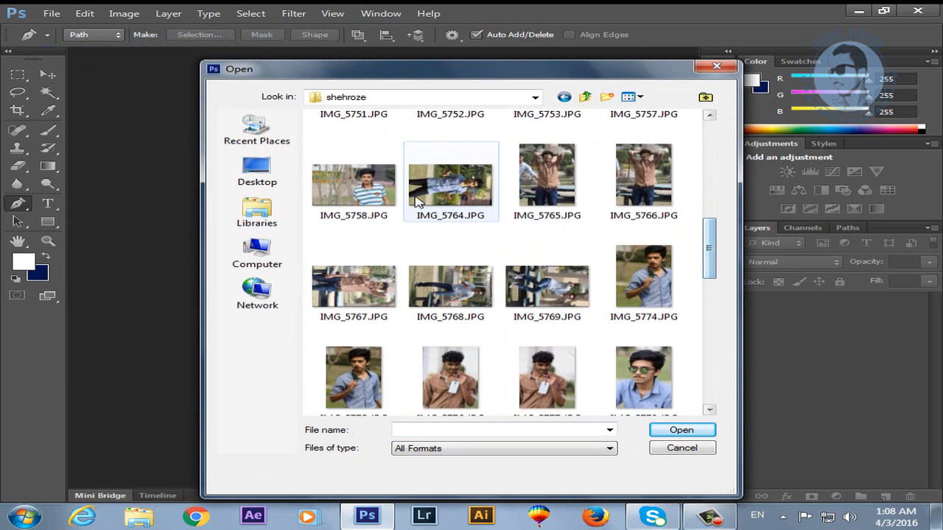
pyautogui.click(353, 184)
pyautogui.click(643, 280)
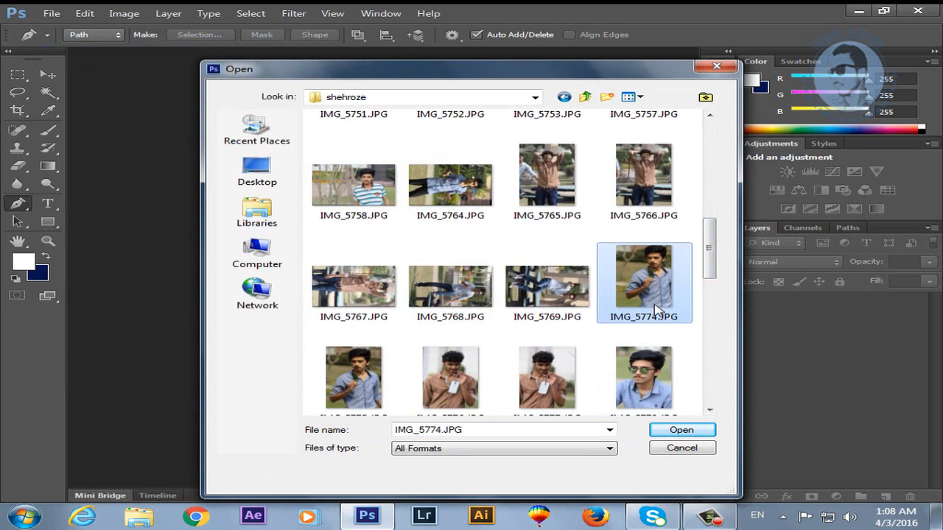
pyautogui.click(672, 433)
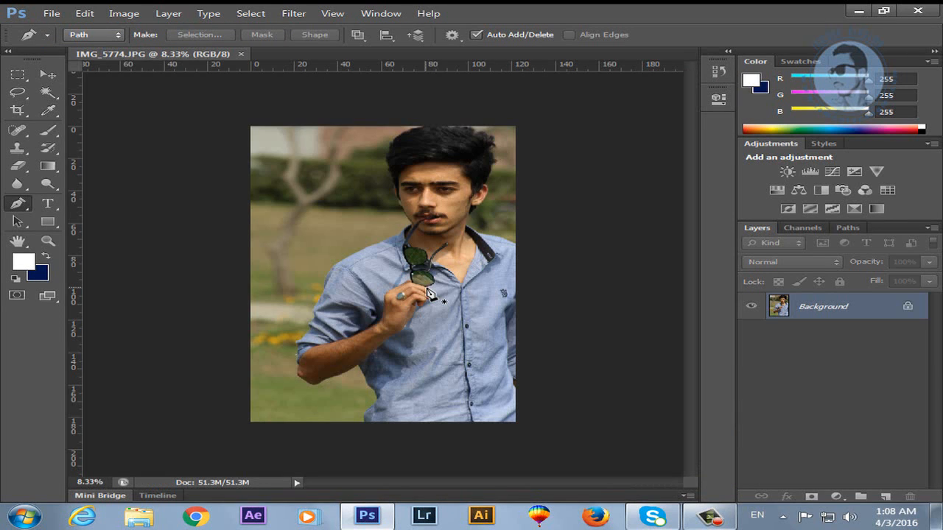
# Zoom in on the portrait and duplicate the photo onto Layer 1 with Ctrl+J.
pyautogui.press('z')
pyautogui.click(426, 225)
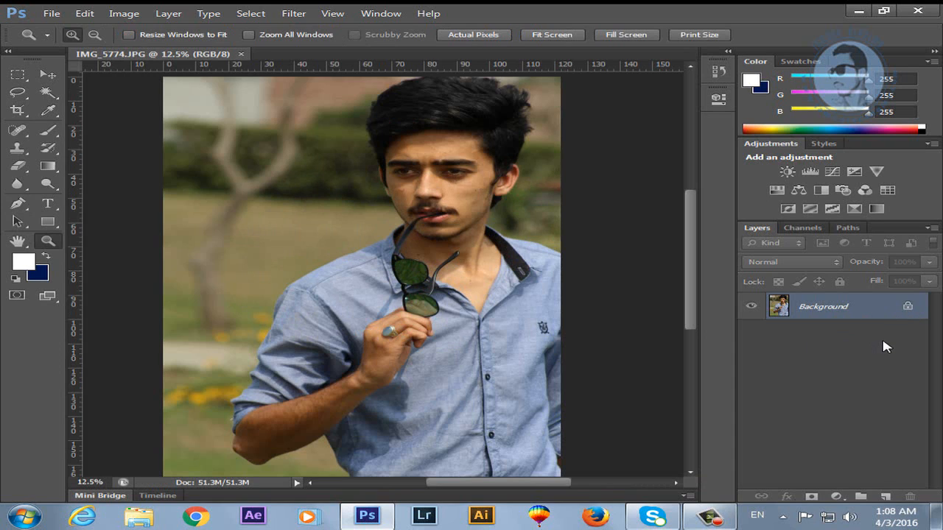
pyautogui.hotkey('ctrl', 'j')
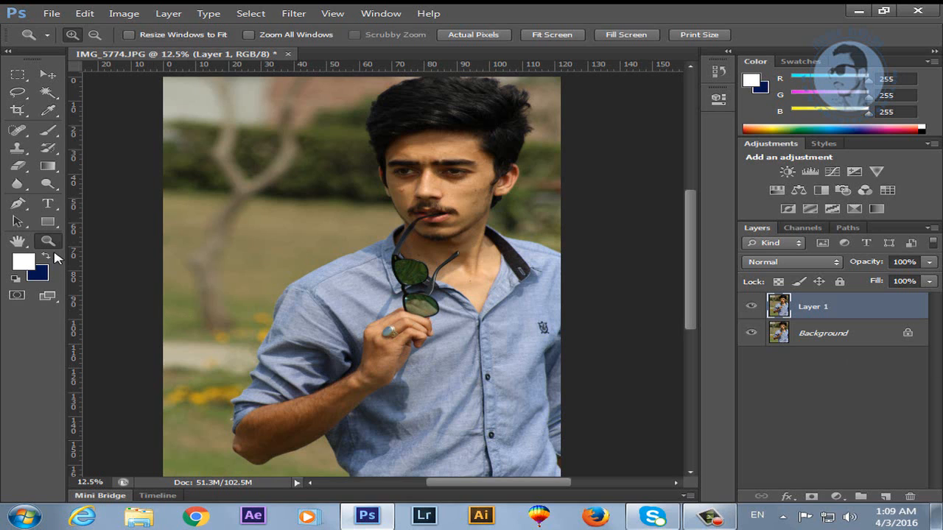
pyautogui.click(18, 204)
pyautogui.click(70, 204)
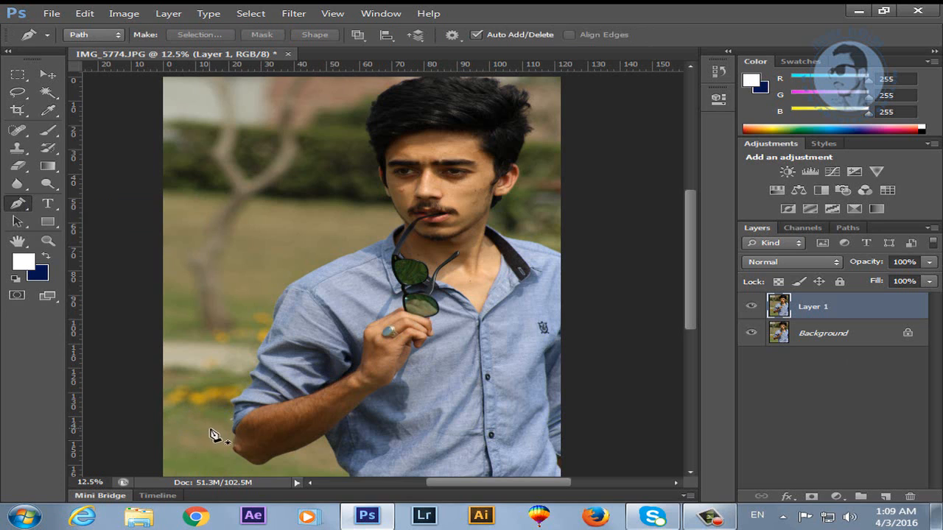
# Trace the Pen path from the elbow up the sleeve and shoulder to the lip.
pyautogui.click(231, 419)
pyautogui.click(233, 402)
pyautogui.click(238, 393)
pyautogui.click(242, 389)
pyautogui.click(247, 385)
pyautogui.click(250, 378)
pyautogui.click(253, 368)
pyautogui.click(254, 355)
pyautogui.click(259, 342)
pyautogui.click(265, 330)
pyautogui.click(272, 316)
pyautogui.click(278, 301)
pyautogui.click(280, 294)
pyautogui.click(283, 287)
pyautogui.click(299, 278)
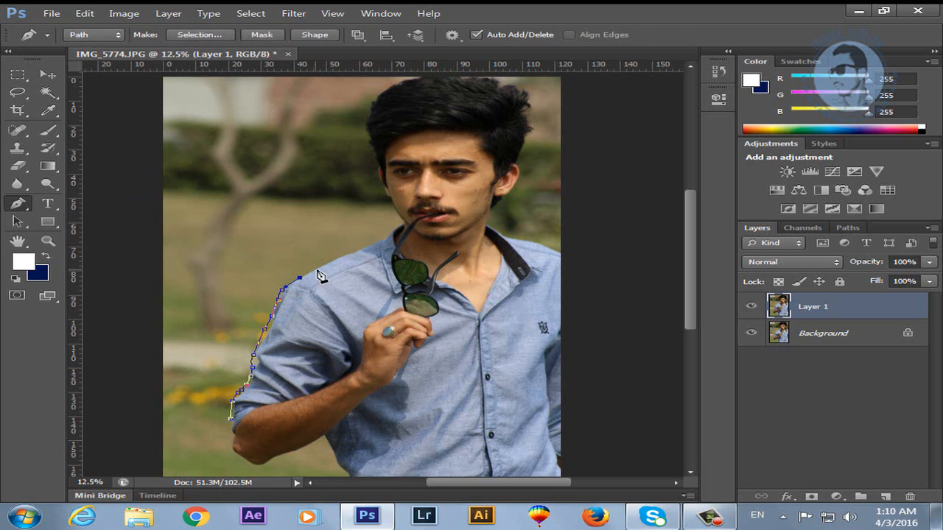
pyautogui.click(378, 243)
pyautogui.click(386, 239)
pyautogui.click(397, 231)
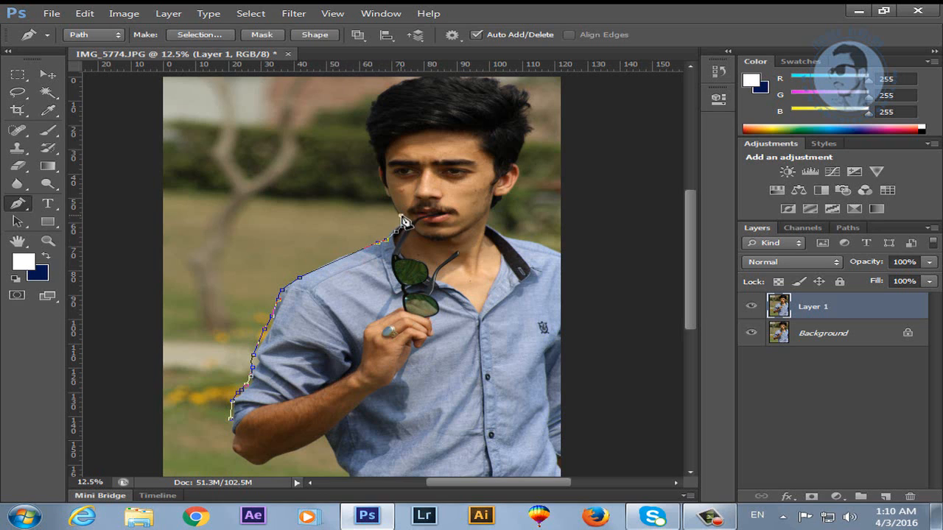
# Continue the path up the cheek and temple and across the top of the hair.
pyautogui.click(382, 187)
pyautogui.click(380, 175)
pyautogui.click(380, 168)
pyautogui.click(380, 159)
pyautogui.click(372, 149)
pyautogui.click(370, 137)
pyautogui.click(369, 127)
pyautogui.click(371, 117)
pyautogui.click(378, 96)
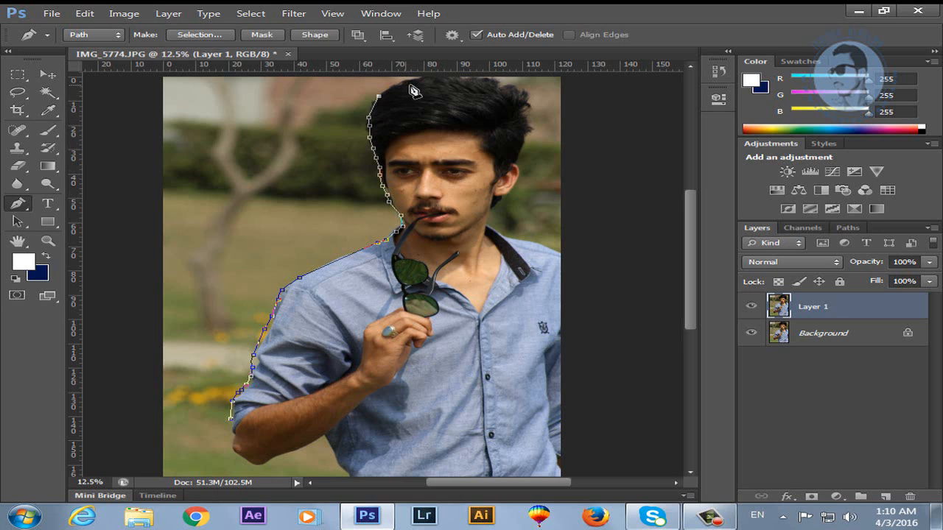
pyautogui.click(406, 80)
pyautogui.click(431, 79)
pyautogui.click(475, 84)
pyautogui.click(501, 86)
pyautogui.click(520, 99)
pyautogui.click(530, 110)
# Trace down the hair's right side, around the ear and jaw, along the collar to the shoulder.
pyautogui.click(525, 126)
pyautogui.click(528, 137)
pyautogui.click(523, 149)
pyautogui.click(521, 158)
pyautogui.click(515, 168)
pyautogui.click(517, 179)
pyautogui.click(514, 185)
pyautogui.click(503, 192)
pyautogui.click(498, 196)
pyautogui.click(490, 204)
pyautogui.click(487, 217)
pyautogui.click(489, 232)
pyautogui.click(508, 241)
pyautogui.click(537, 252)
pyautogui.click(549, 253)
pyautogui.click(561, 263)
# Trace down the shirt, along its bottom and the forearm, closing the path at the start.
pyautogui.click(557, 425)
pyautogui.click(555, 463)
pyautogui.click(481, 465)
pyautogui.click(377, 465)
pyautogui.click(350, 466)
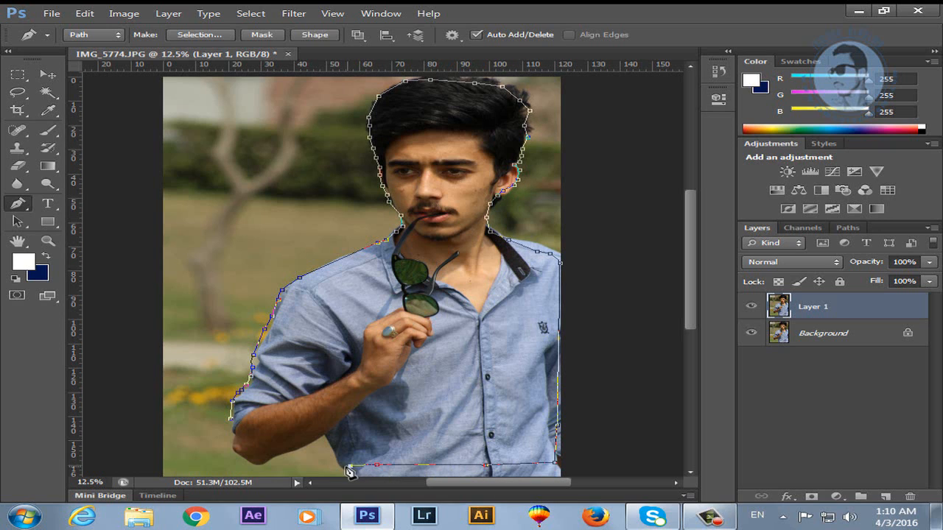
pyautogui.click(336, 457)
pyautogui.click(323, 441)
pyautogui.click(309, 441)
pyautogui.click(299, 450)
pyautogui.click(285, 456)
pyautogui.click(262, 464)
pyautogui.click(241, 455)
pyautogui.click(231, 447)
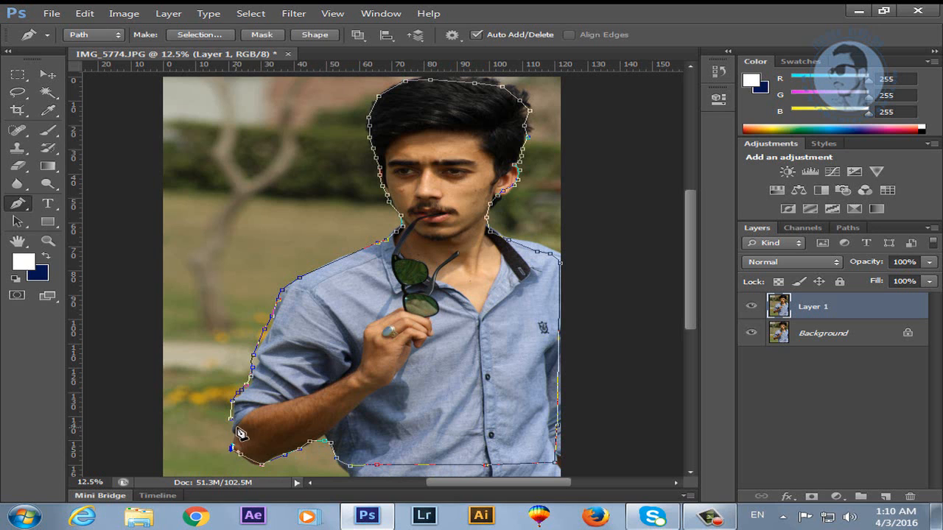
pyautogui.click(234, 426)
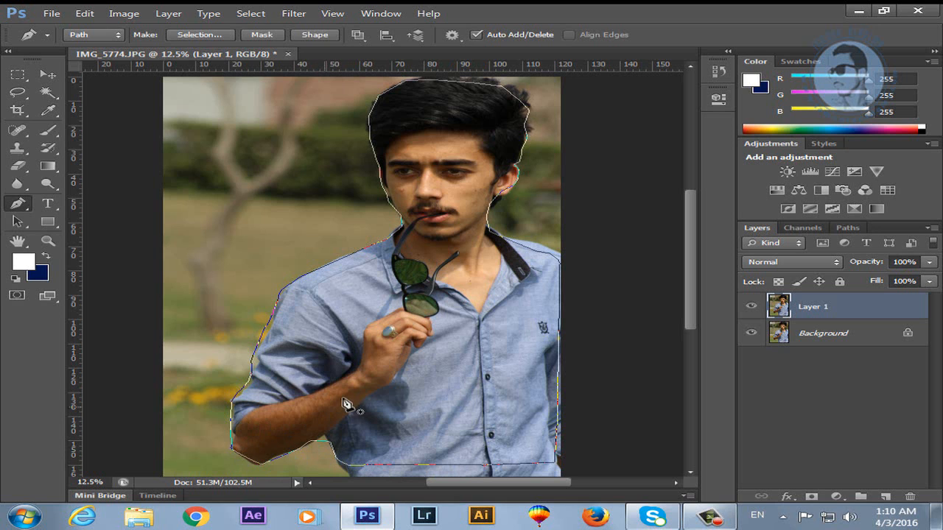
pyautogui.rightClick(368, 377)
# Make a selection from the path with 1-pixel feather and copy the man to Layer 2.
pyautogui.click(464, 162)
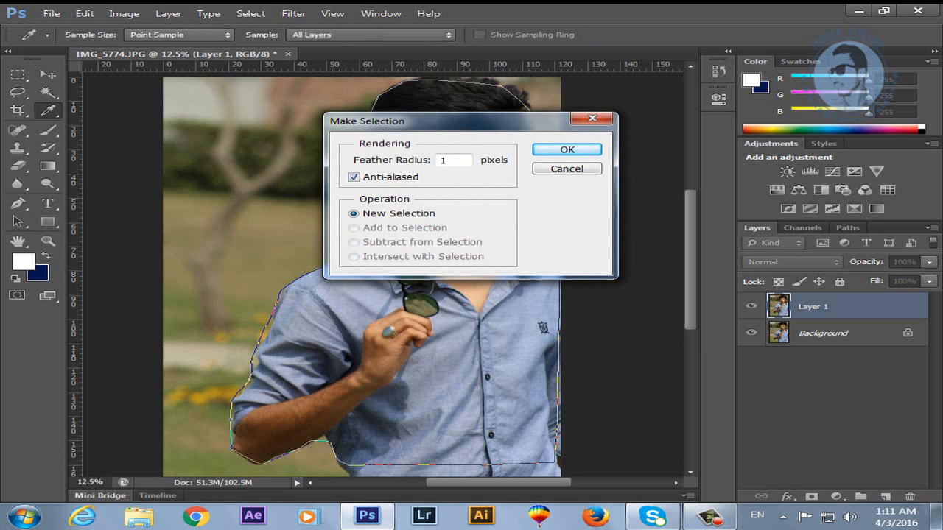
pyautogui.click(567, 151)
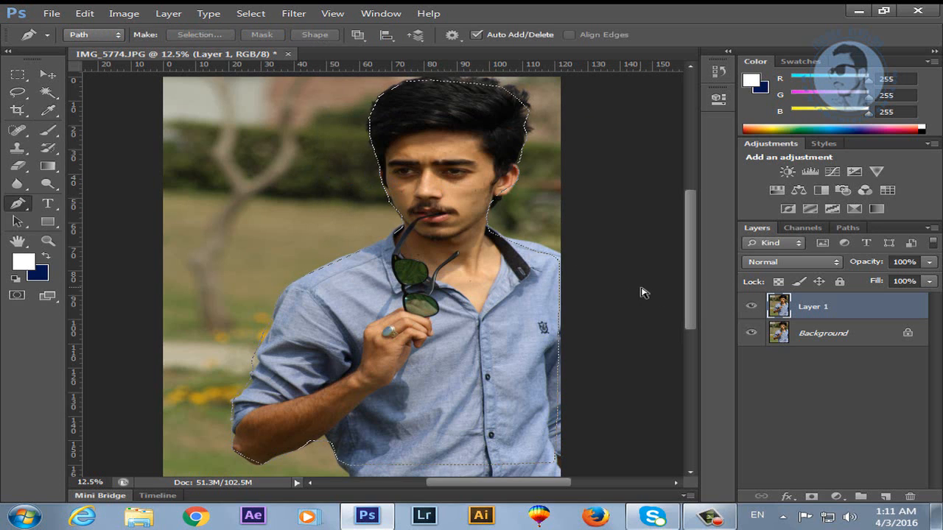
pyautogui.hotkey('ctrl', 'j')
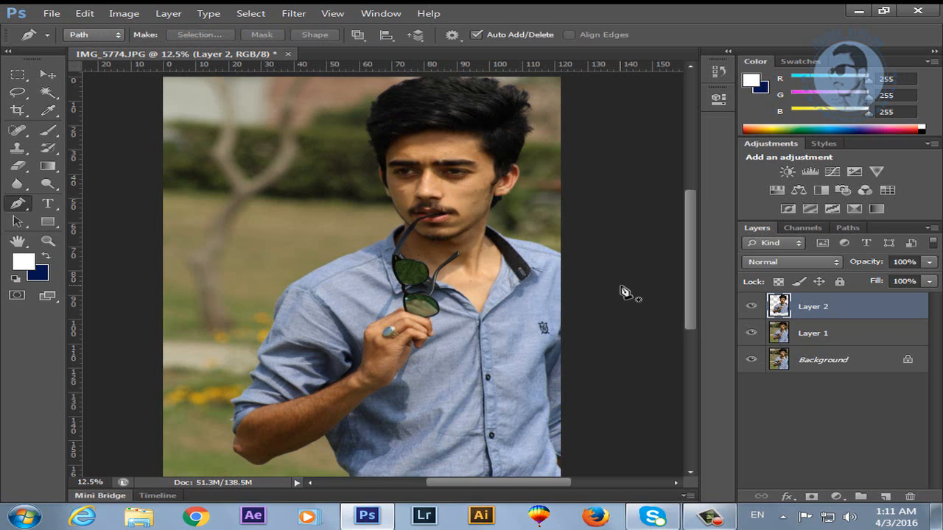
# Hide Layer 1 and the Background, then nudge the cut-out man on the canvas.
pyautogui.click(751, 333)
pyautogui.click(751, 359)
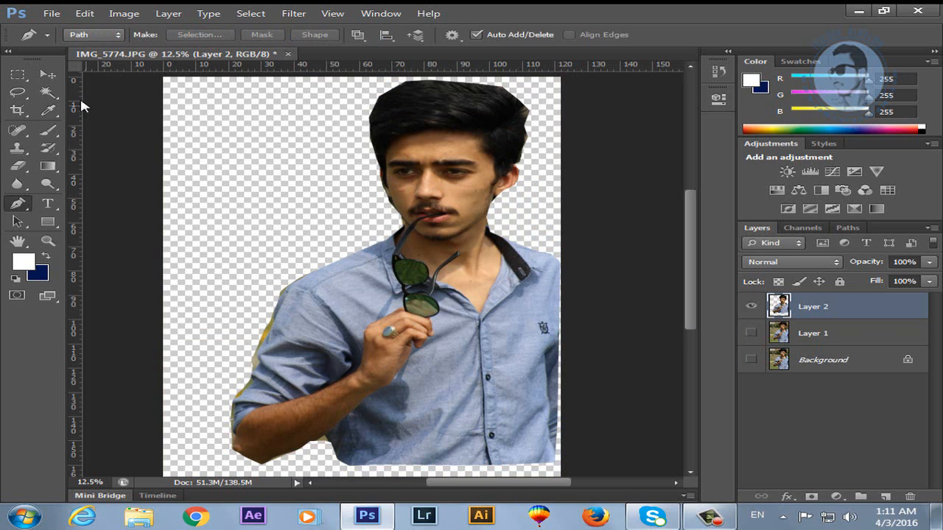
pyautogui.click(49, 76)
pyautogui.moveTo(413, 308)
pyautogui.mouseDown()
pyautogui.moveTo(309, 300)
pyautogui.moveTo(398, 267)
pyautogui.moveTo(359, 298)
pyautogui.moveTo(418, 301)
pyautogui.moveTo(420, 323)
pyautogui.mouseUp()
# Zoom in and pan around the cut-out's shoulder, face and head edges, then zoom back out.
pyautogui.press('z')
pyautogui.click(283, 342)
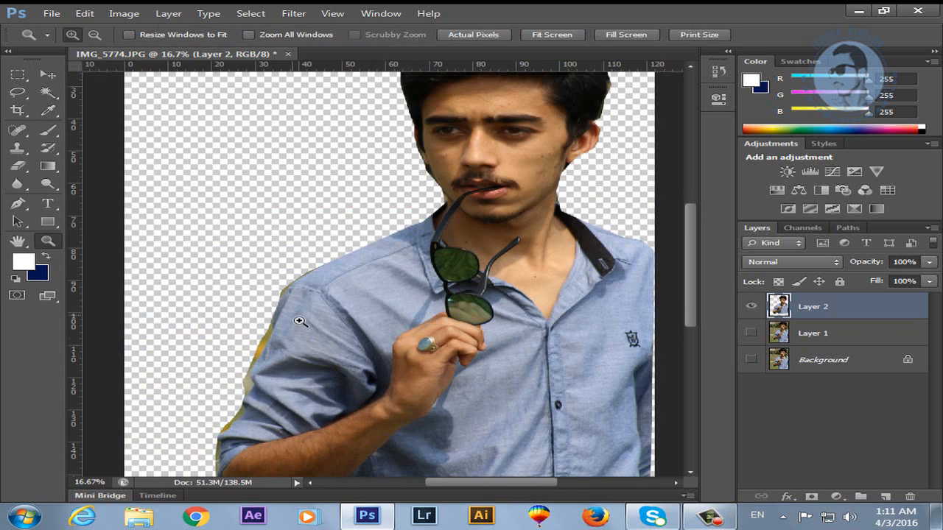
pyautogui.click(305, 303)
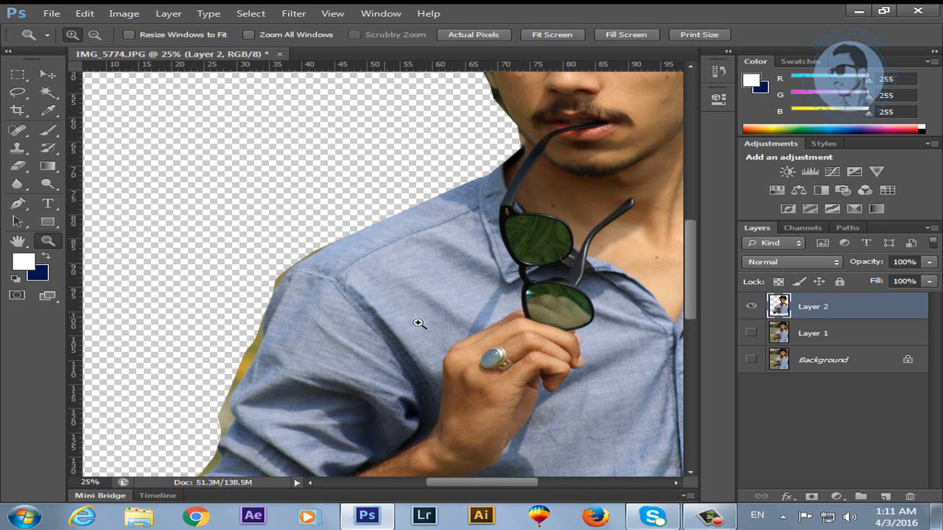
pyautogui.moveTo(533, 258); pyautogui.dragTo(306, 411)
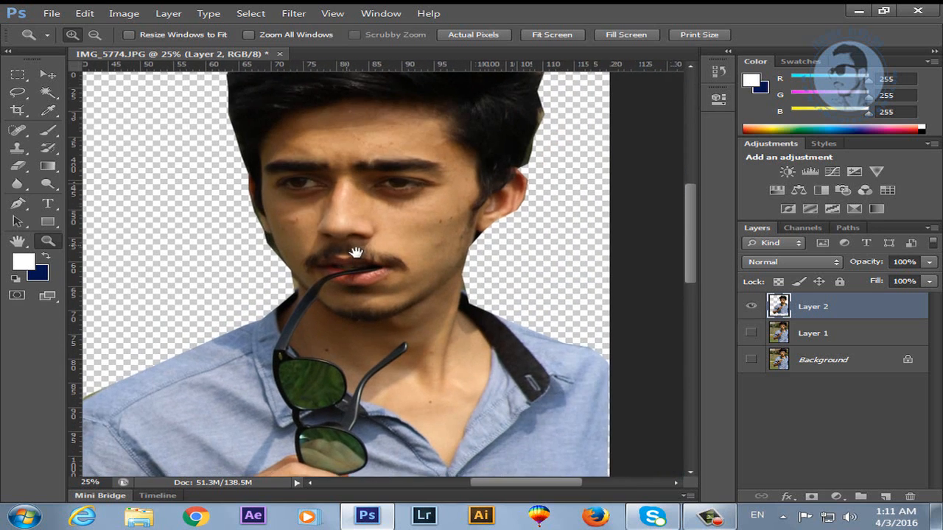
pyautogui.moveTo(358, 253); pyautogui.dragTo(362, 386)
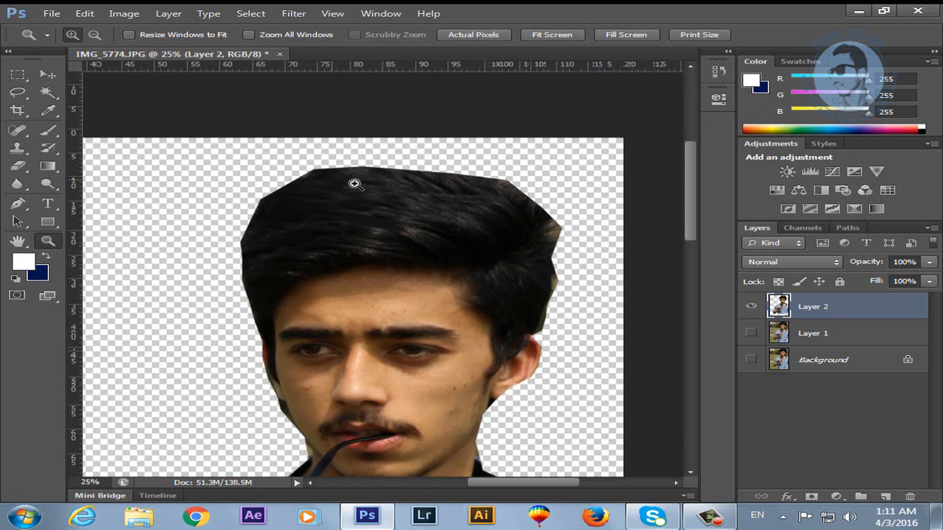
pyautogui.moveTo(442, 392); pyautogui.dragTo(428, 202)
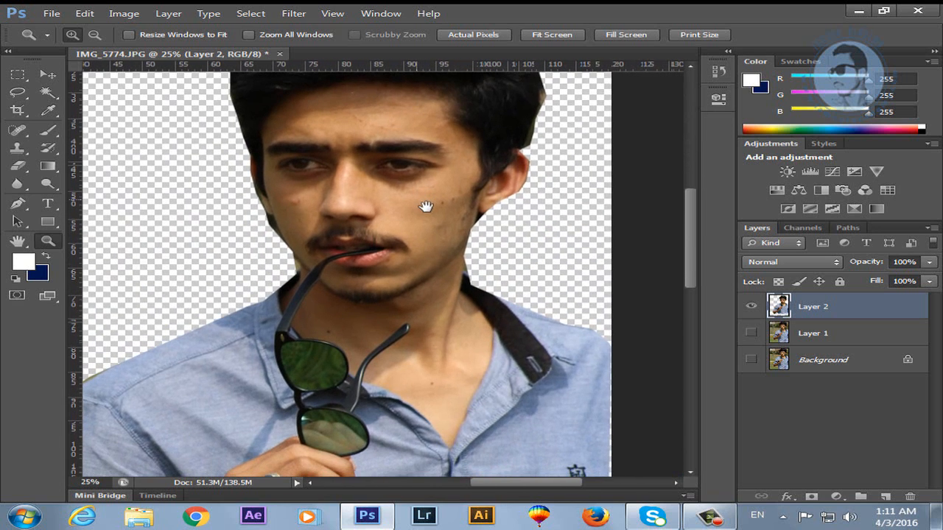
pyautogui.keyDown('alt'); pyautogui.click(428, 262); pyautogui.keyUp('alt')
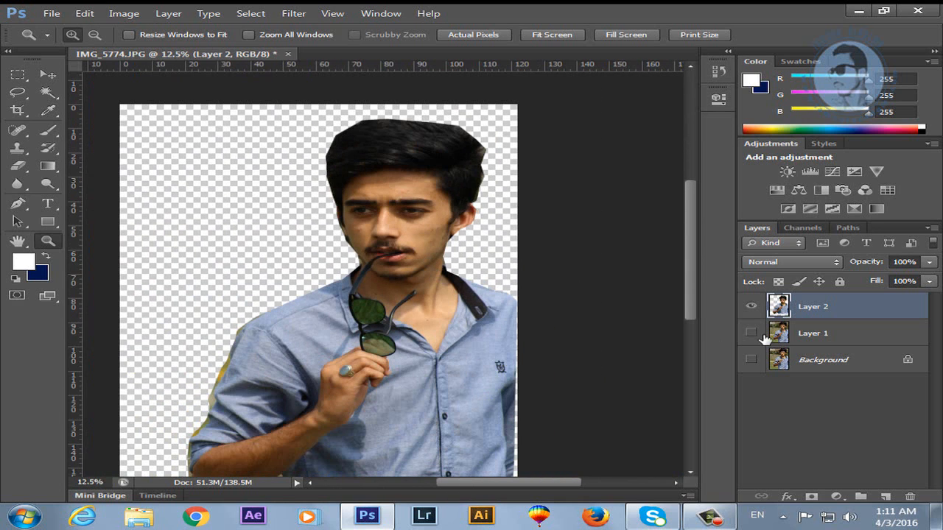
# Show Layer 1 again and hide the Layer 2 cut-out.
pyautogui.click(752, 333)
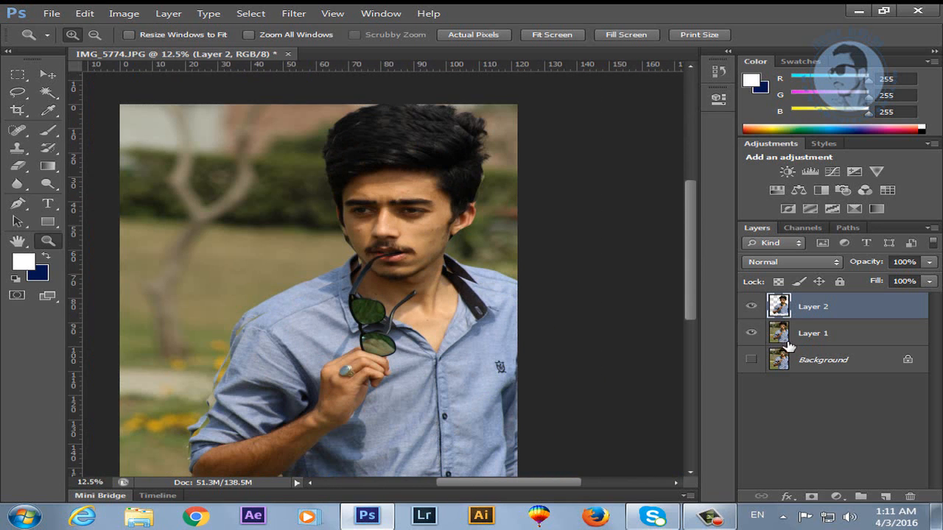
pyautogui.click(750, 305)
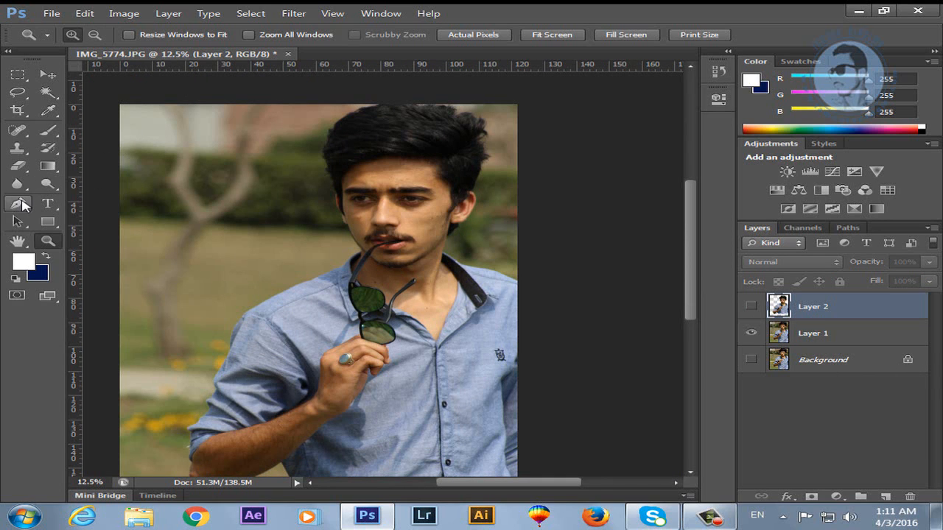
pyautogui.click(18, 203)
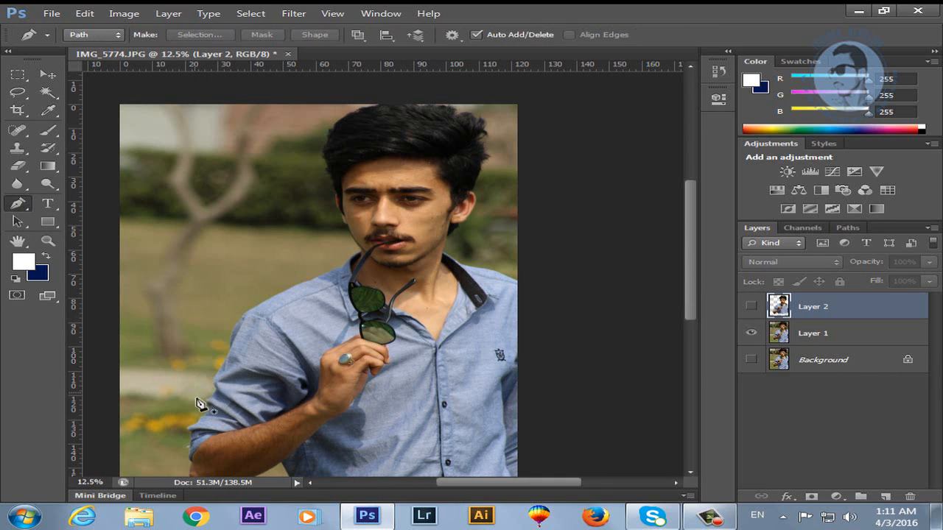
# Draw curved path points from the left arm over the shoulder and neck up to the hairline.
pyautogui.click(192, 428)
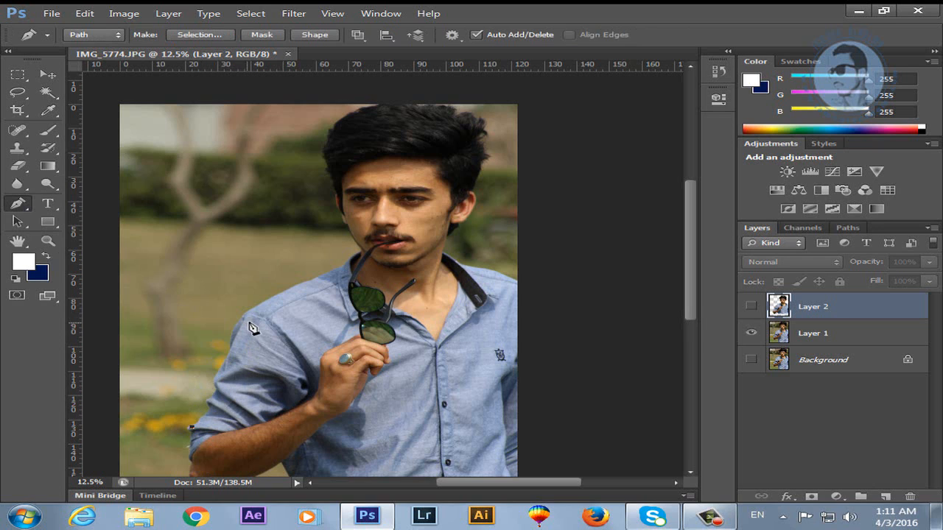
pyautogui.click(252, 315)
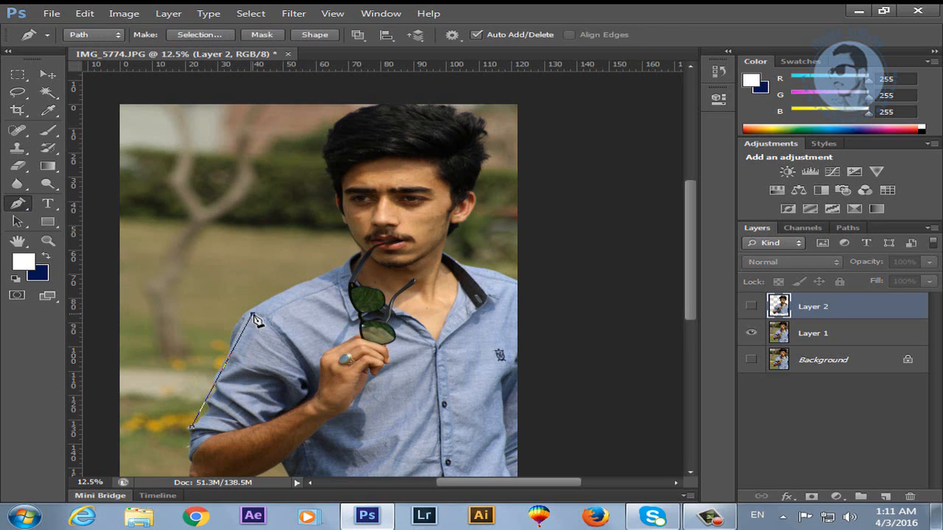
pyautogui.moveTo(254, 319); pyautogui.dragTo(298, 240)
pyautogui.moveTo(298, 240); pyautogui.dragTo(275, 234)
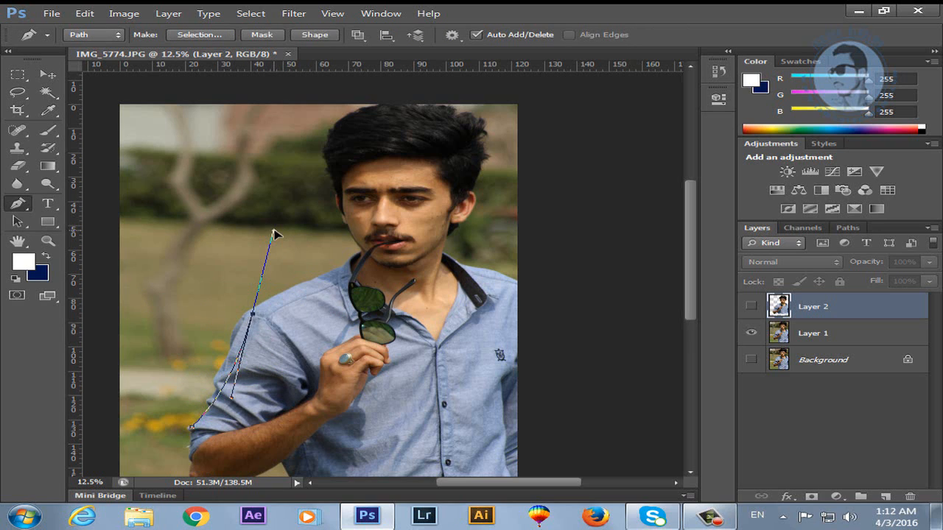
pyautogui.moveTo(274, 234); pyautogui.dragTo(254, 316)
pyautogui.click(322, 278)
pyautogui.click(346, 266)
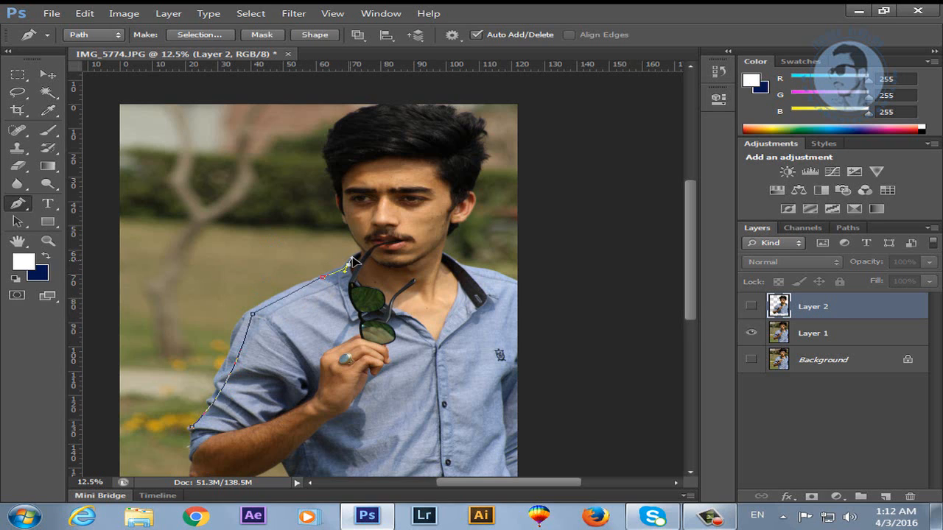
pyautogui.moveTo(358, 252); pyautogui.dragTo(342, 219)
pyautogui.moveTo(328, 155); pyautogui.dragTo(333, 142)
# Finish the outline over the head and down the right side, then start a new document.
pyautogui.click(436, 129)
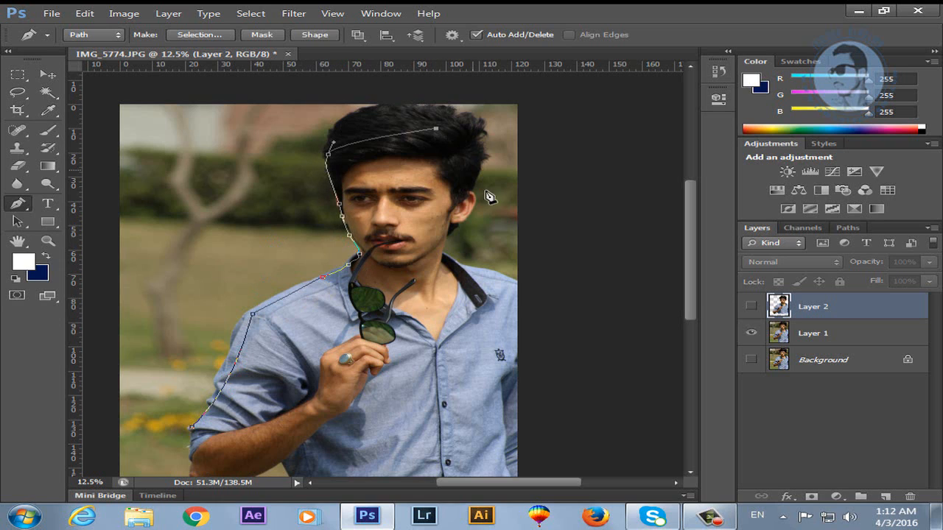
pyautogui.click(519, 335)
pyautogui.click(501, 444)
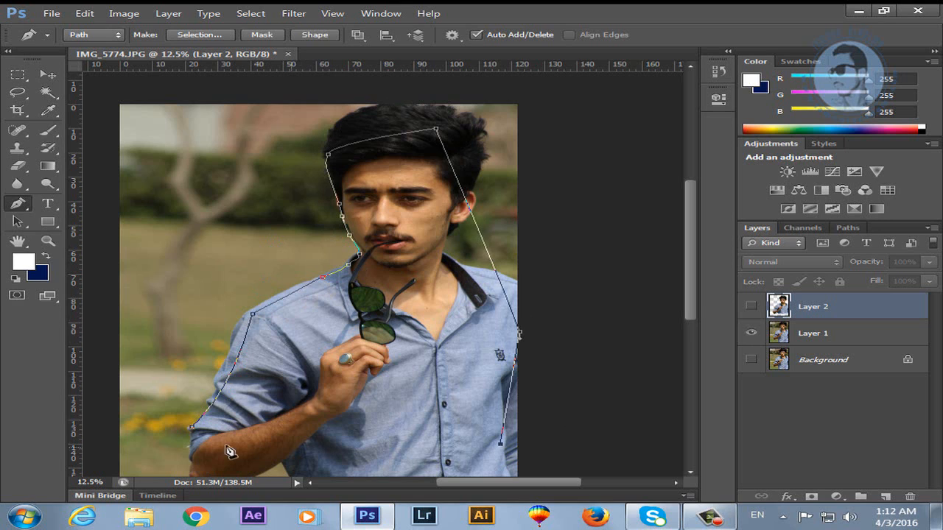
pyautogui.click(191, 427)
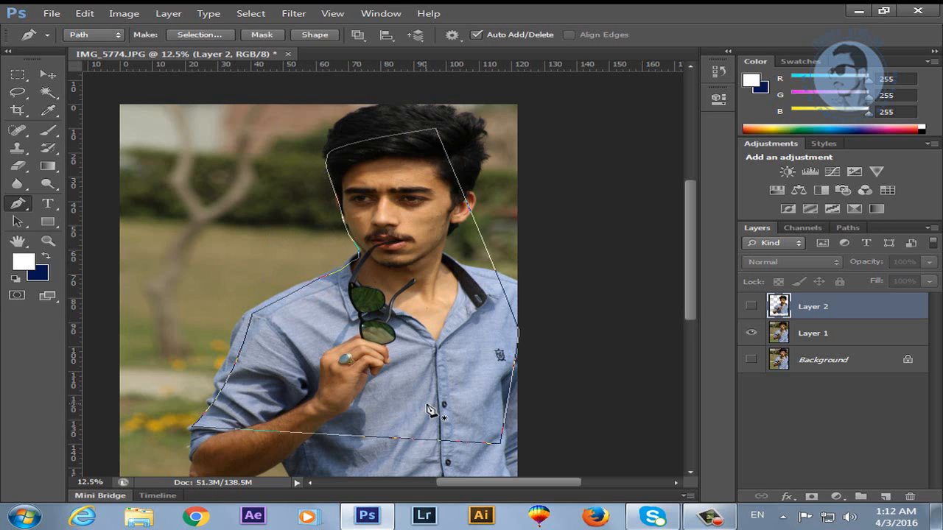
pyautogui.press('Return')
pyautogui.click(52, 13)
pyautogui.click(65, 29)
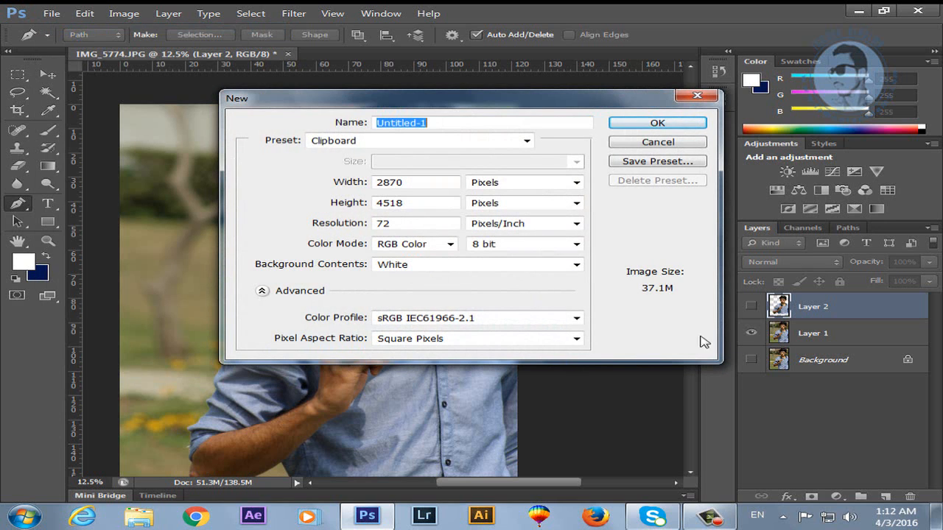
# Create the 2870 × 4518 px document, make navy the foreground colour, and draw a curved path.
pyautogui.click(663, 121)
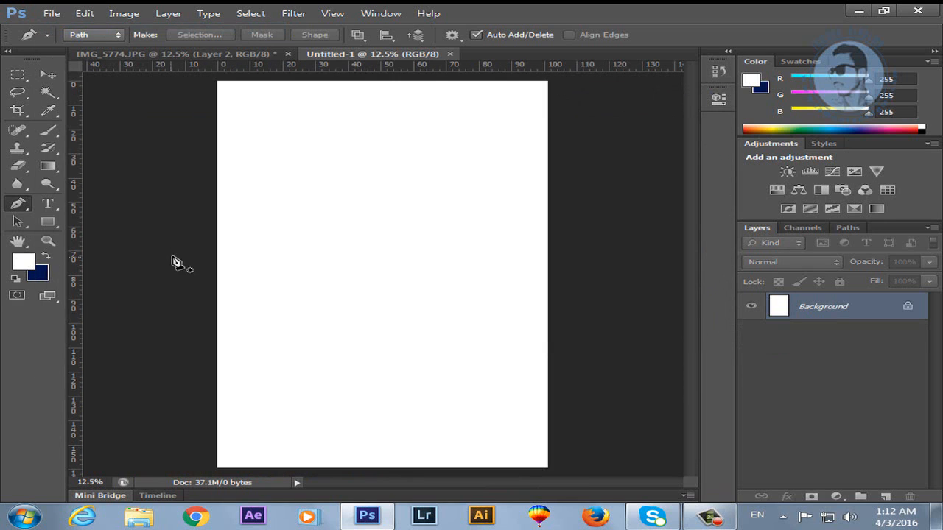
pyautogui.click(46, 257)
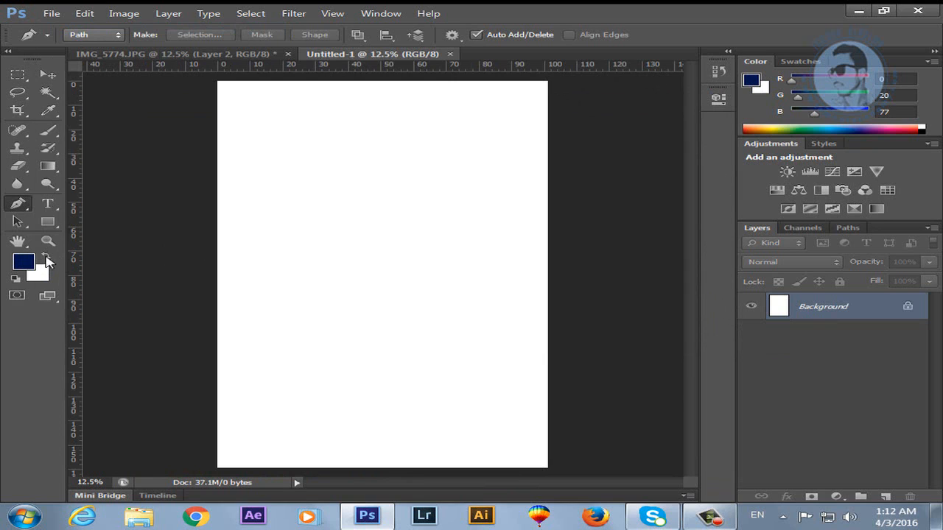
pyautogui.moveTo(204, 288); pyautogui.dragTo(585, 479)
pyautogui.moveTo(290, 392); pyautogui.dragTo(257, 383)
pyautogui.moveTo(143, 330); pyautogui.dragTo(142, 312)
pyautogui.click(204, 289)
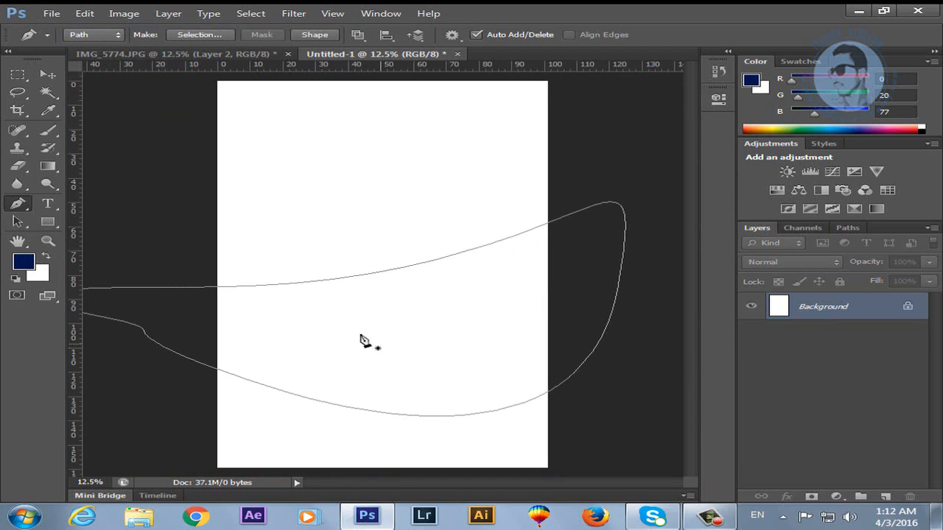
# Try moving the path, dismiss the locked-layer warning, and return to the Pen tool.
pyautogui.click(47, 74)
pyautogui.moveTo(385, 327); pyautogui.dragTo(414, 324)
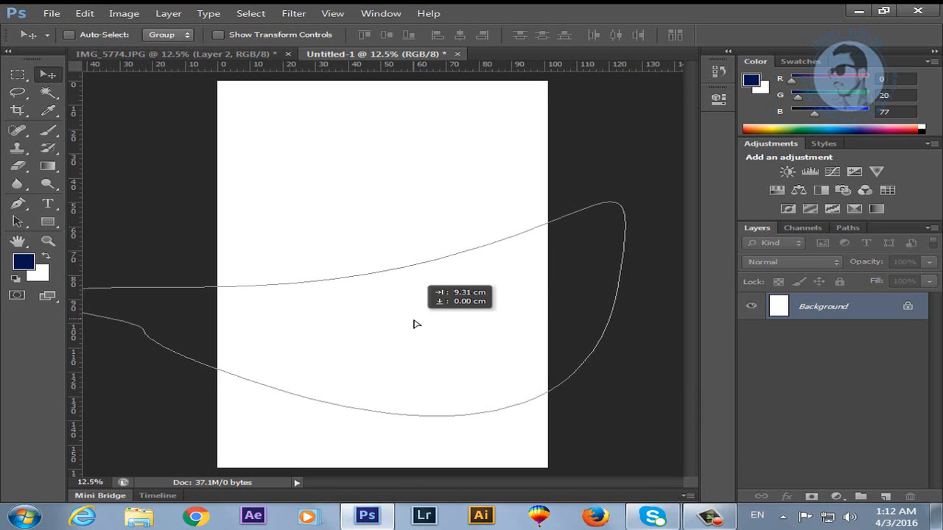
pyautogui.click(476, 207)
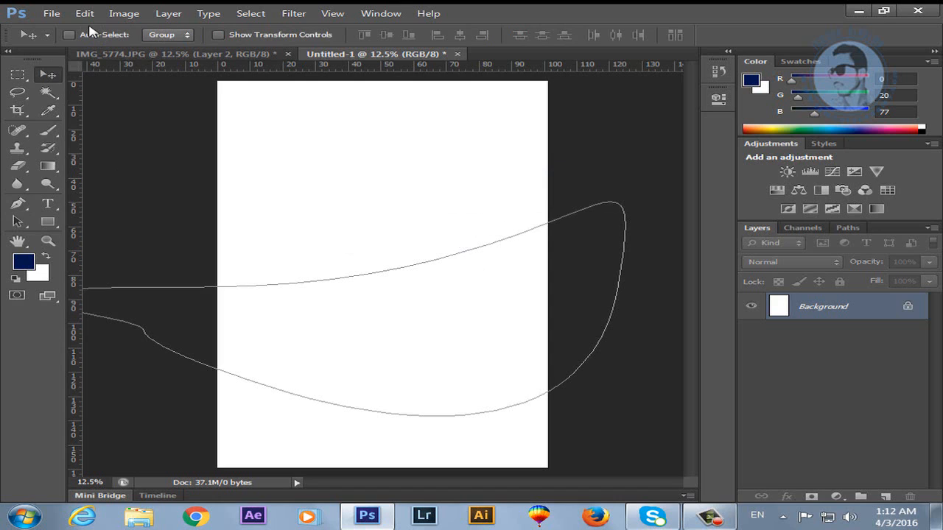
pyautogui.click(18, 205)
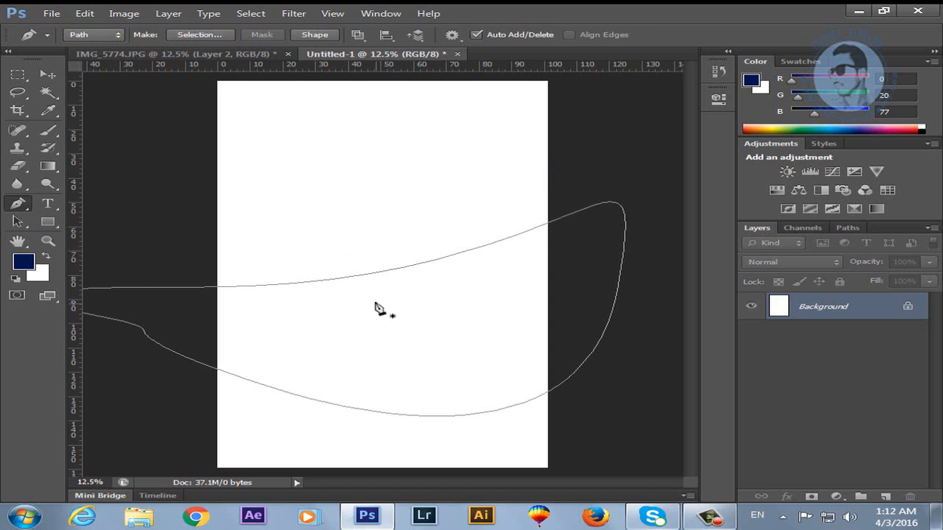
# Switch the Pen to Shape mode and draw a closed navy curved shape.
pyautogui.click(111, 40)
pyautogui.click(89, 54)
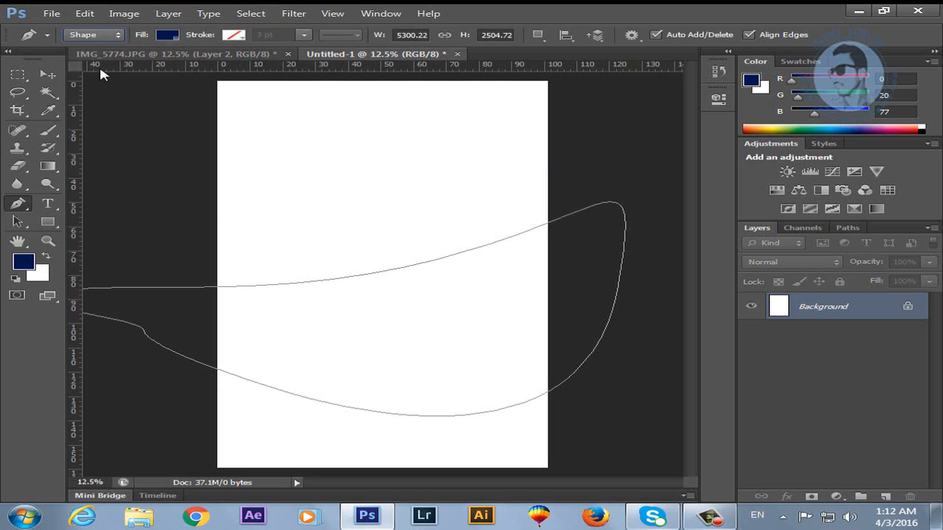
pyautogui.moveTo(232, 216); pyautogui.dragTo(262, 215)
pyautogui.moveTo(539, 215); pyautogui.dragTo(615, 150)
pyautogui.click(350, 137)
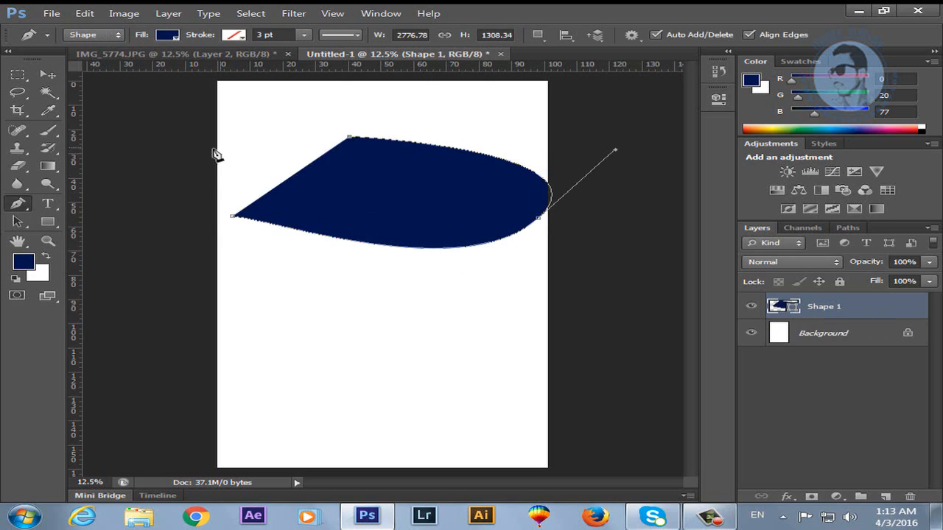
pyautogui.click(209, 148)
pyautogui.click(175, 204)
pyautogui.click(232, 216)
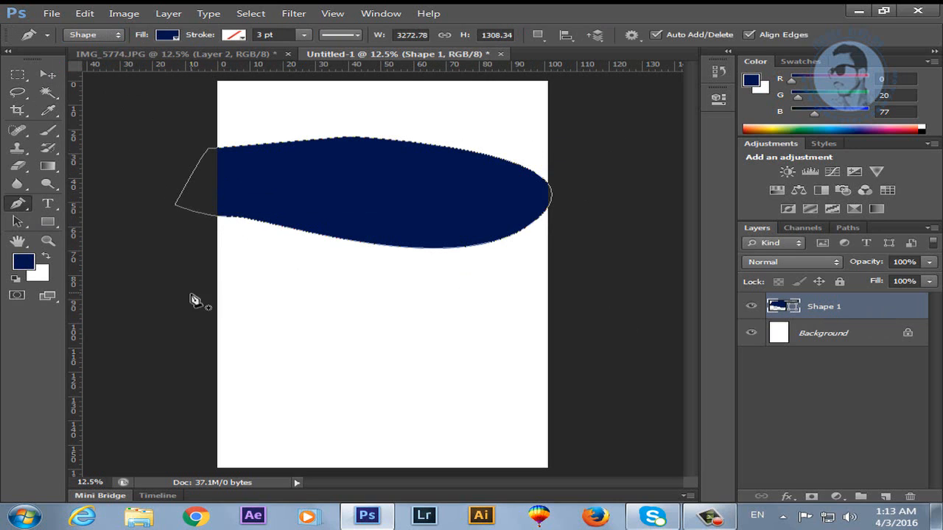
# Move the navy shape lower, then close Untitled-1 without saving.
pyautogui.click(47, 75)
pyautogui.moveTo(365, 226); pyautogui.dragTo(361, 276)
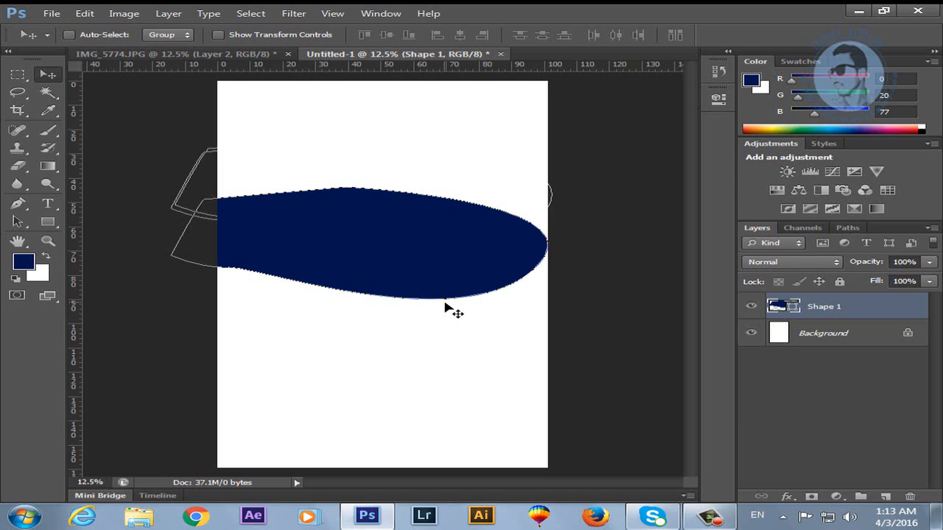
pyautogui.click(500, 56)
pyautogui.click(483, 206)
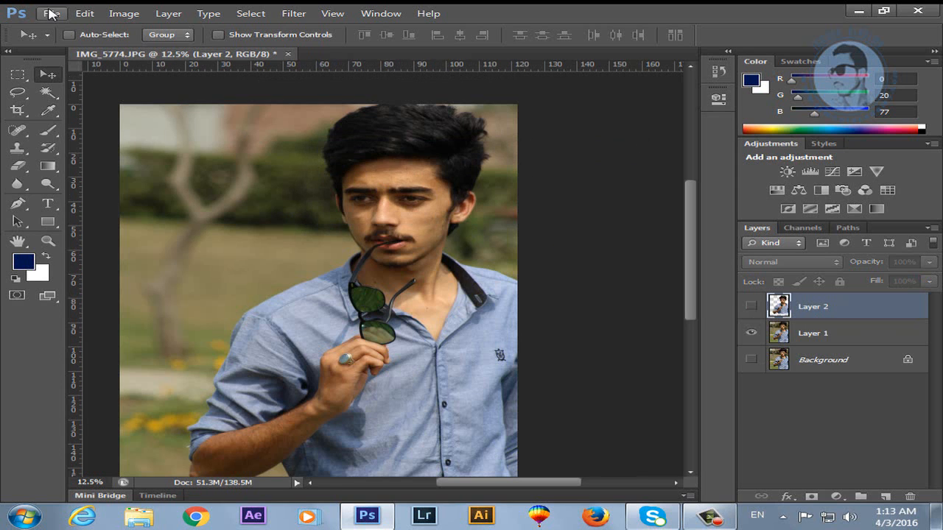
# Create a new 800×1200-pixel white portrait document.
pyautogui.click(50, 14)
pyautogui.click(69, 28)
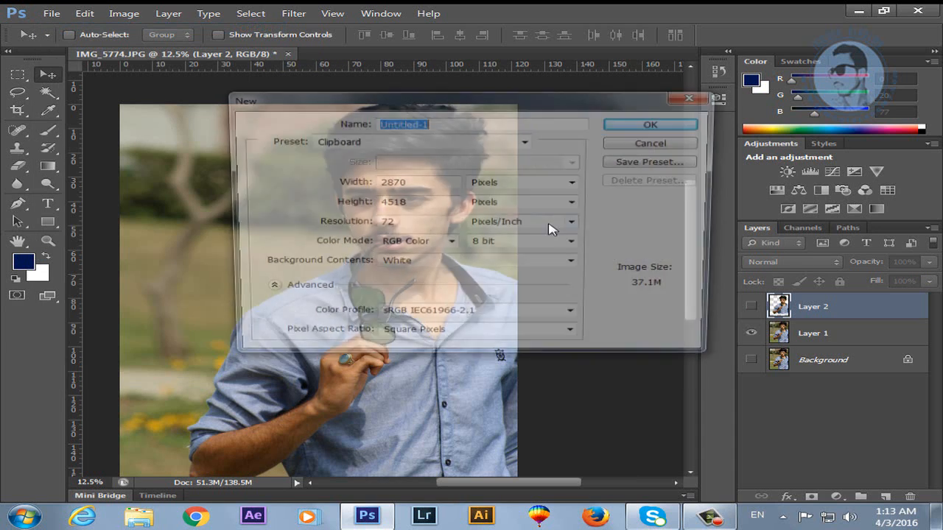
pyautogui.doubleClick(438, 184)
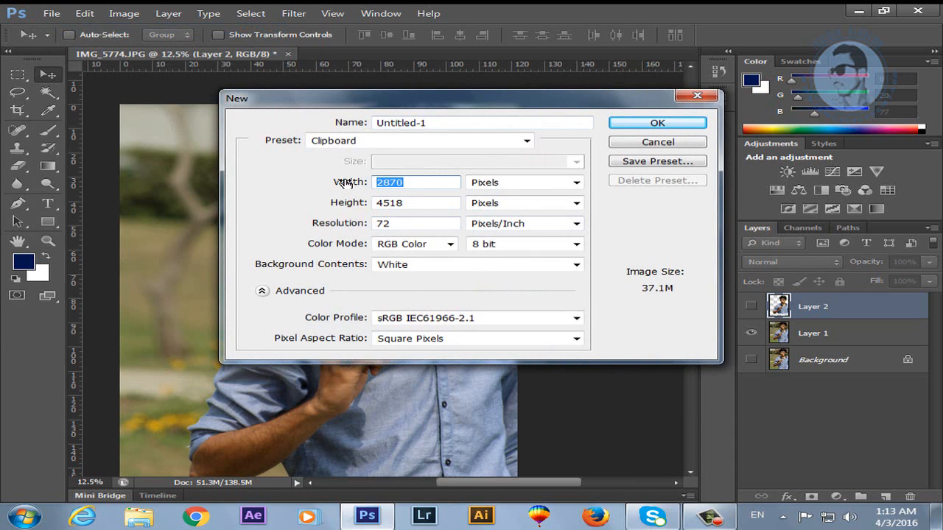
pyautogui.write('800')
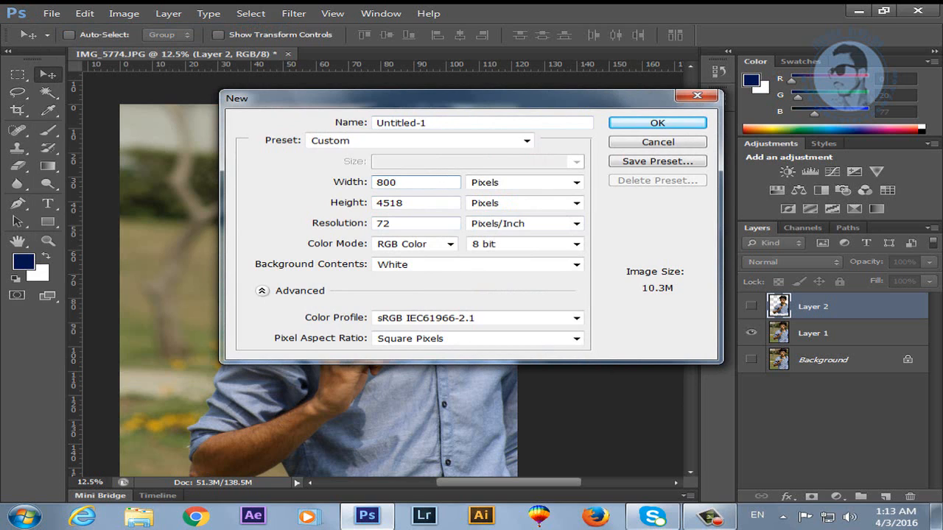
pyautogui.press('Tab')
pyautogui.press('Tab')
pyautogui.write('1200')
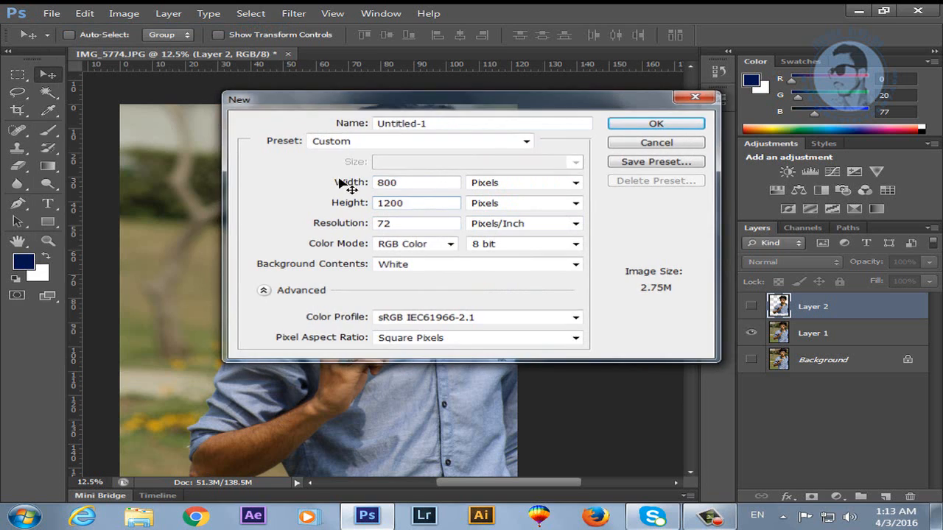
pyautogui.press('Return')
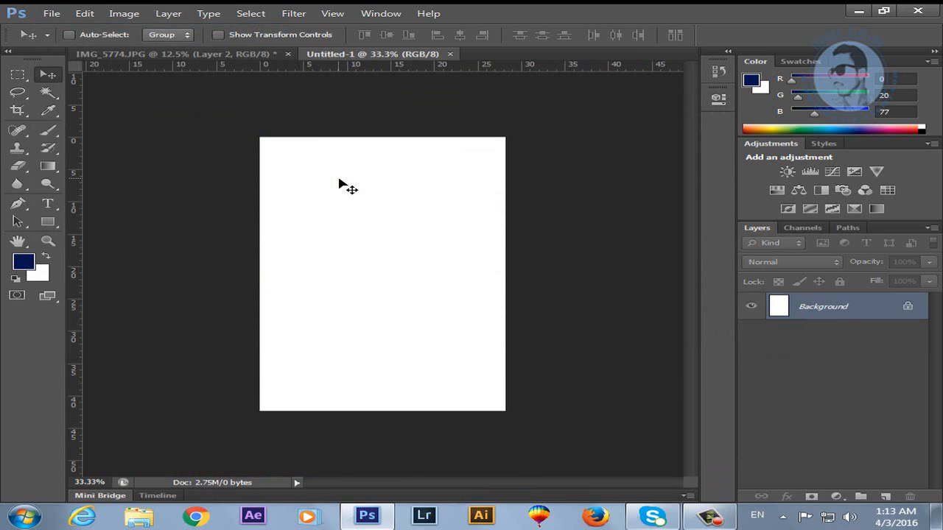
# Create a second new document, 1200×800 pixels in landscape.
pyautogui.click(51, 13)
pyautogui.click(53, 28)
pyautogui.doubleClick(420, 184)
pyautogui.write('1200')
pyautogui.press('Tab')
pyautogui.press('Tab')
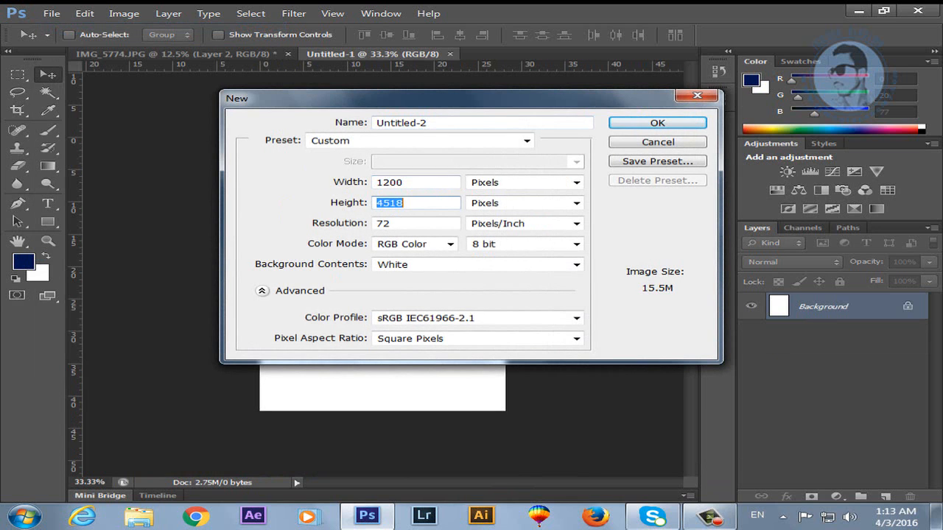
pyautogui.write('800')
pyautogui.press('Return')
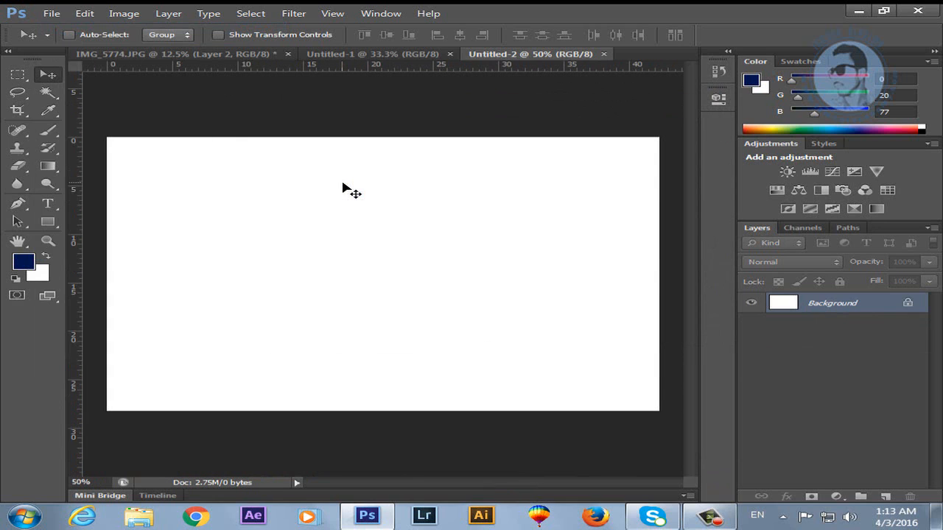
# Draw a closed curved navy shape with the Pen Tool across the page.
pyautogui.click(17, 203)
pyautogui.click(94, 269)
pyautogui.moveTo(668, 273); pyautogui.dragTo(759, 464)
pyautogui.click(202, 456)
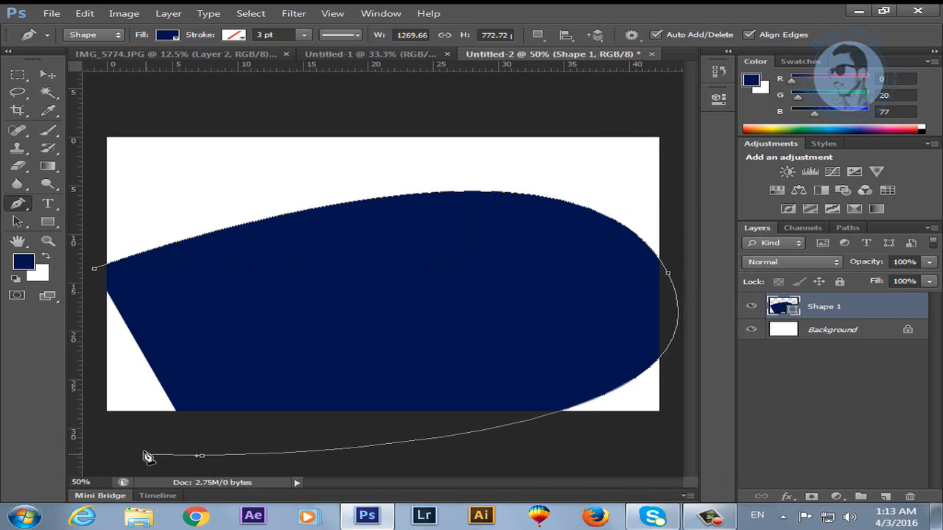
pyautogui.moveTo(146, 454); pyautogui.dragTo(127, 441)
pyautogui.moveTo(94, 386); pyautogui.dragTo(93, 377)
pyautogui.click(96, 269)
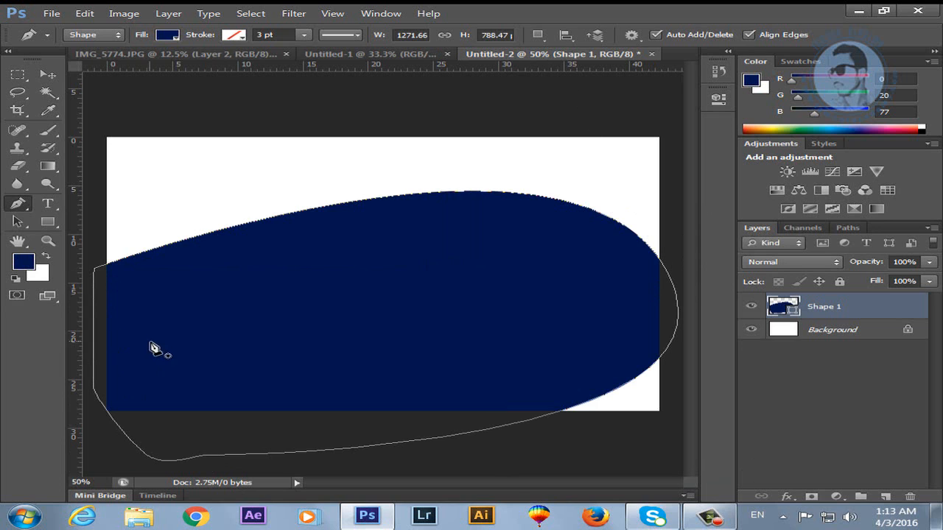
# Enlarge the navy shape to about 149% and lower it to the canvas bottom.
pyautogui.click(51, 78)
pyautogui.moveTo(417, 347); pyautogui.dragTo(419, 393)
pyautogui.hotkey('ctrl', 't')
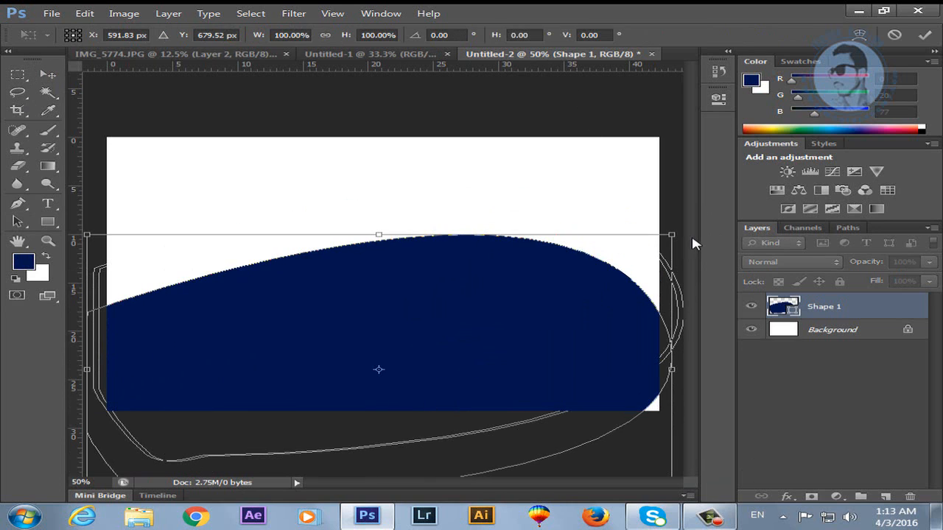
pyautogui.moveTo(685, 239); pyautogui.dragTo(829, 174)
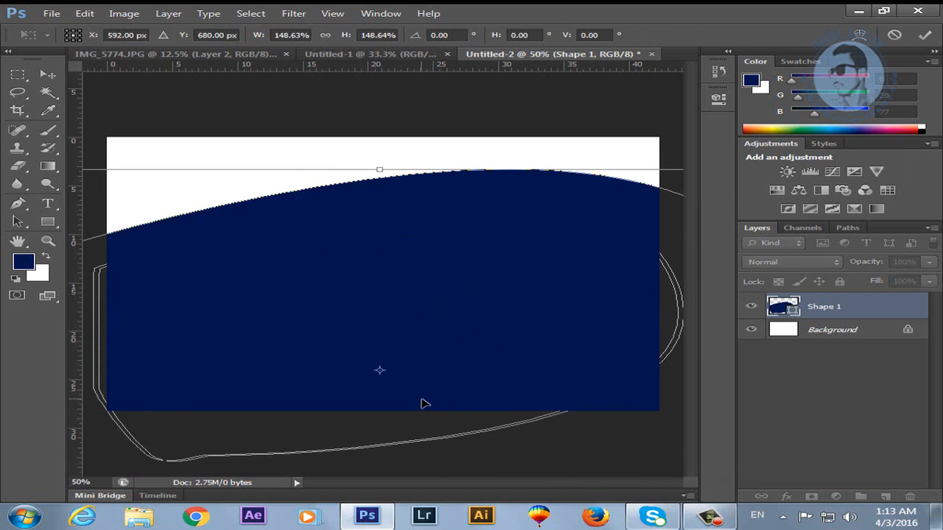
pyautogui.press('Return')
pyautogui.moveTo(452, 319); pyautogui.dragTo(413, 405)
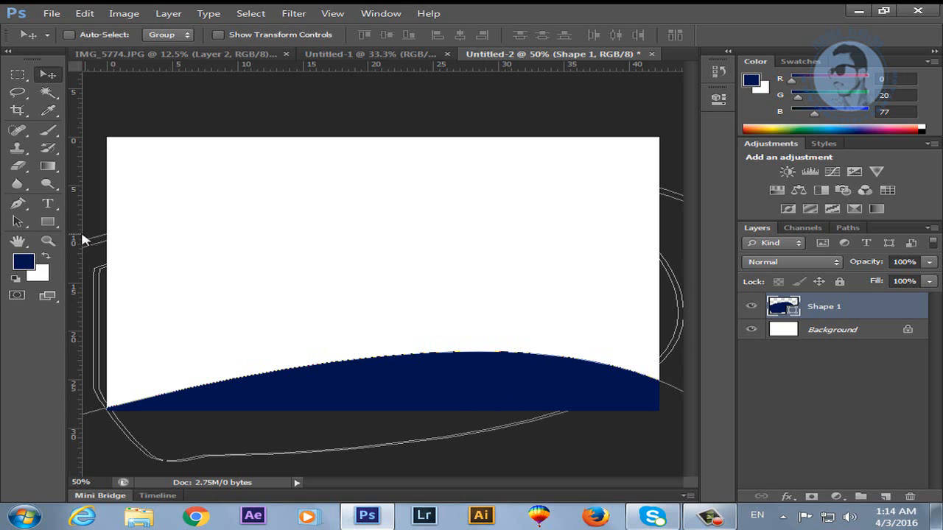
# Switch to the Freeform Pen Tool and draw nine navy slivers across the canvas.
pyautogui.click(28, 210)
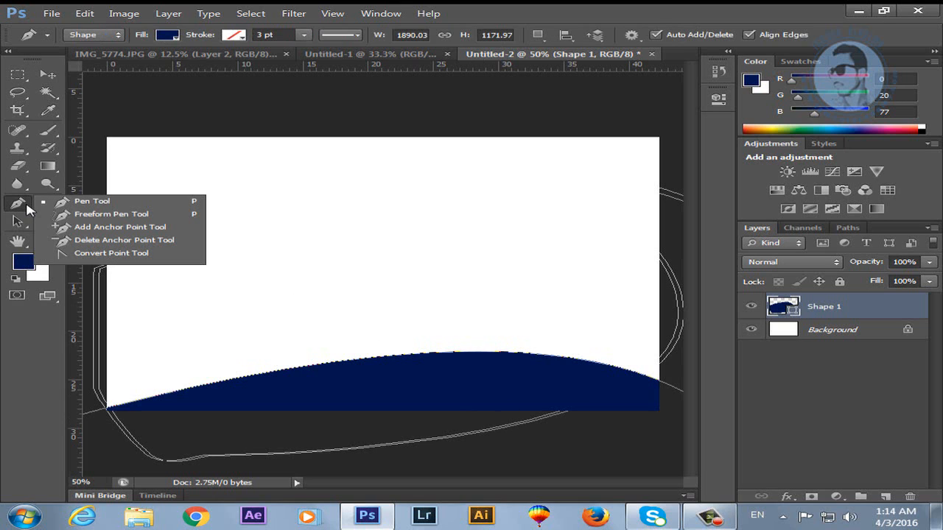
pyautogui.click(93, 215)
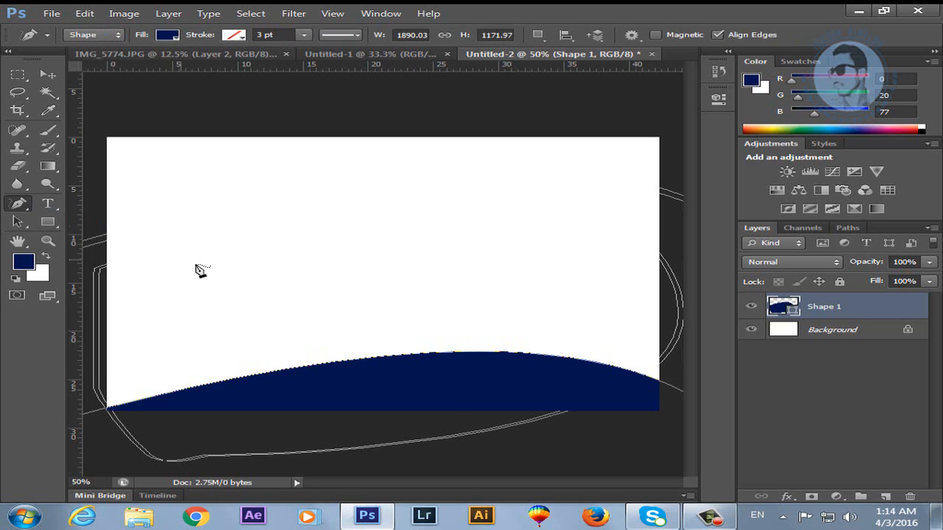
pyautogui.moveTo(246, 260); pyautogui.dragTo(392, 276)
pyautogui.moveTo(249, 291); pyautogui.dragTo(158, 202)
pyautogui.moveTo(169, 176); pyautogui.dragTo(274, 190)
pyautogui.moveTo(434, 238); pyautogui.dragTo(449, 256)
pyautogui.moveTo(471, 274)
pyautogui.mouseDown()
pyautogui.moveTo(488, 298)
pyautogui.moveTo(516, 288)
pyautogui.mouseUp()
pyautogui.moveTo(534, 181); pyautogui.dragTo(422, 180)
pyautogui.moveTo(499, 245); pyautogui.dragTo(551, 319)
pyautogui.moveTo(194, 319); pyautogui.dragTo(400, 338)
pyautogui.moveTo(134, 345); pyautogui.dragTo(219, 332)
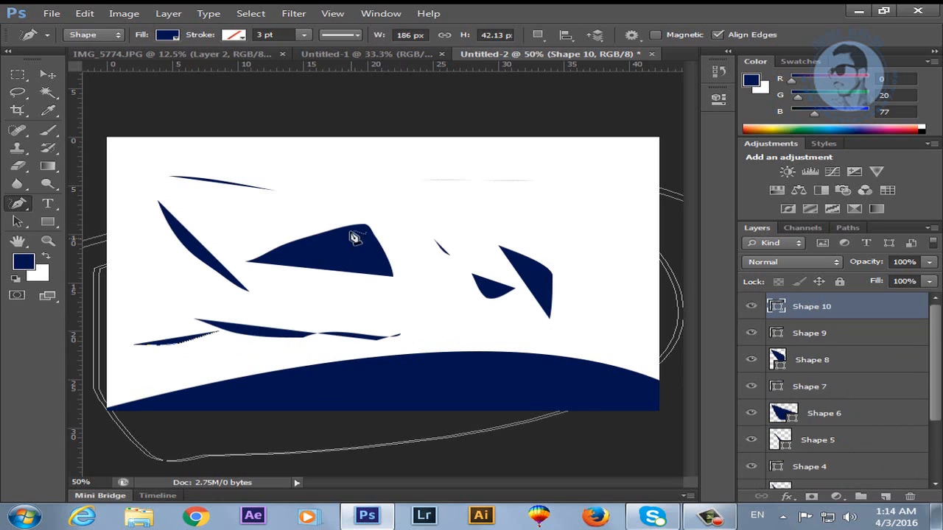
# Add more navy slivers near the top, a long diagonal and a triangle on the right.
pyautogui.click(92, 34)
pyautogui.click(357, 169)
pyautogui.moveTo(542, 181); pyautogui.dragTo(401, 188)
pyautogui.moveTo(344, 211); pyautogui.dragTo(307, 186)
pyautogui.moveTo(261, 155)
pyautogui.mouseDown()
pyautogui.moveTo(255, 196)
pyautogui.moveTo(263, 210)
pyautogui.moveTo(248, 234)
pyautogui.moveTo(217, 241)
pyautogui.mouseUp()
pyautogui.moveTo(325, 163); pyautogui.dragTo(285, 191)
pyautogui.moveTo(341, 184)
pyautogui.mouseDown()
pyautogui.moveTo(349, 167)
pyautogui.moveTo(431, 248)
pyautogui.mouseUp()
pyautogui.moveTo(587, 188); pyautogui.dragTo(547, 271)
pyautogui.moveTo(614, 253)
pyautogui.mouseDown()
pyautogui.moveTo(627, 269)
pyautogui.moveTo(559, 278)
pyautogui.mouseUp()
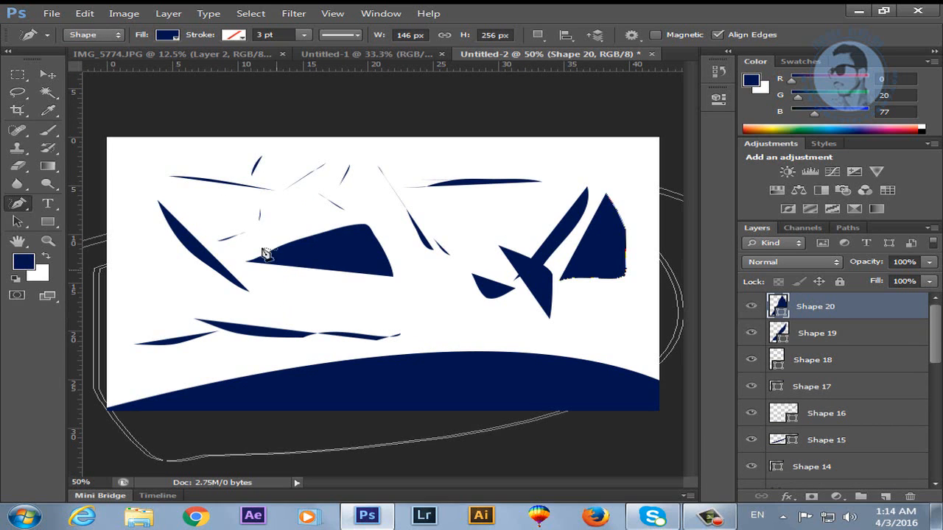
# Delete the Shape 20 through Shape 15 layers.
pyautogui.rightClick(17, 209)
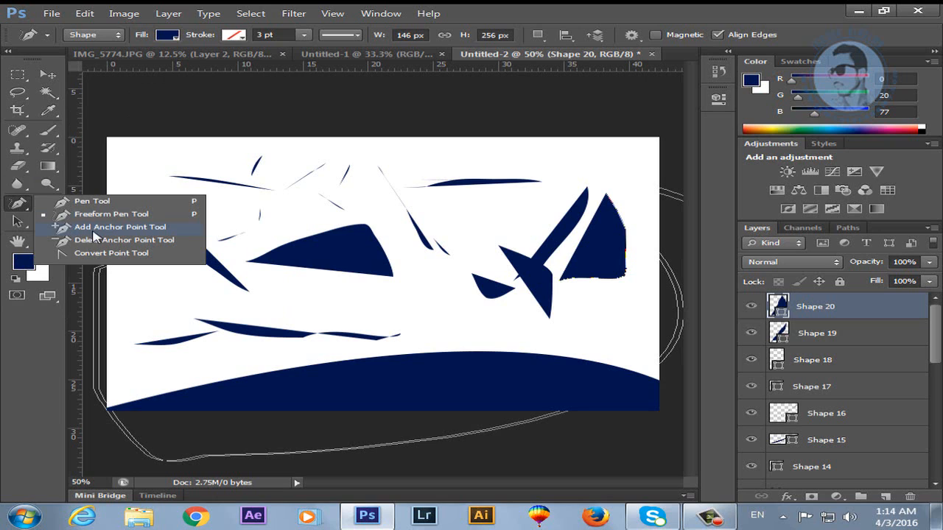
pyautogui.click(118, 227)
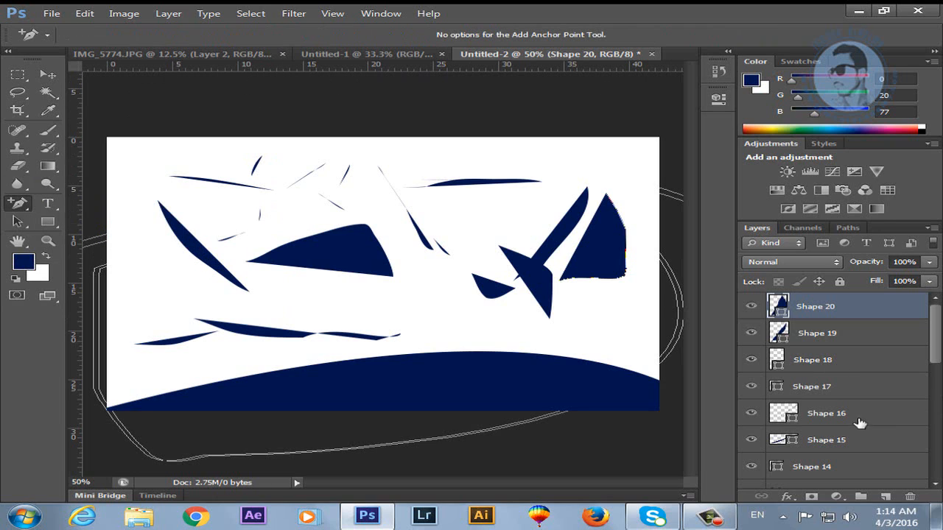
pyautogui.keyDown('shift'); pyautogui.click(839, 450); pyautogui.keyUp('shift')
pyautogui.press('Delete')
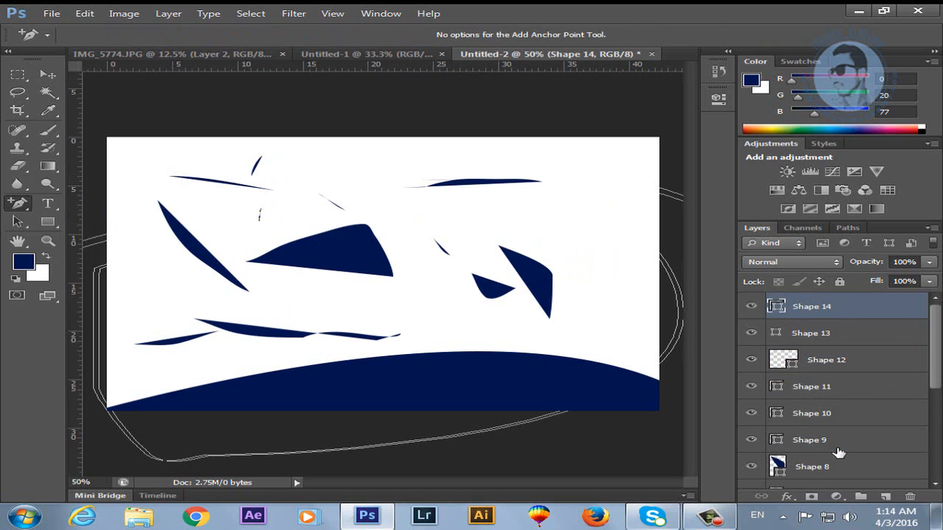
# Delete the remaining Shape 14 through Shape 1 layers and reselect the standard Pen Tool.
pyautogui.moveTo(937, 358); pyautogui.dragTo(936, 455)
pyautogui.keyDown('shift'); pyautogui.click(854, 457); pyautogui.keyUp('shift')
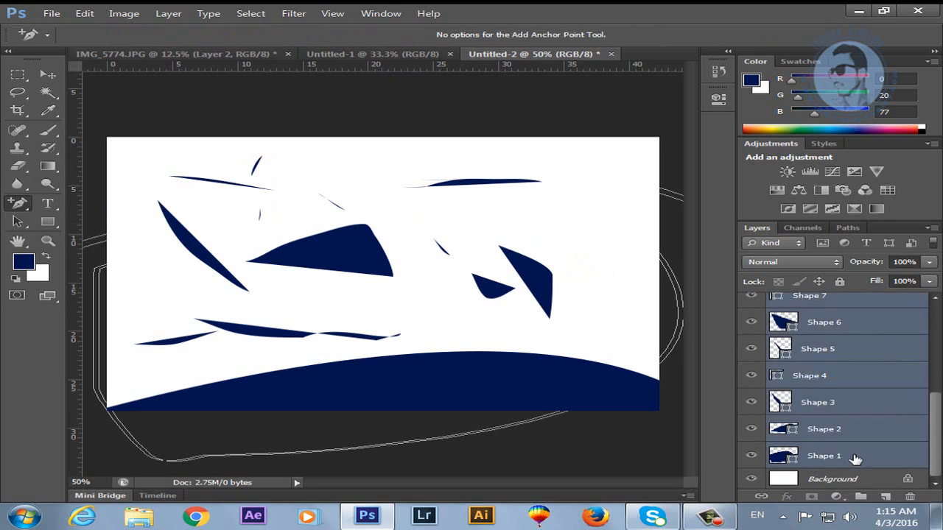
pyautogui.press('Delete')
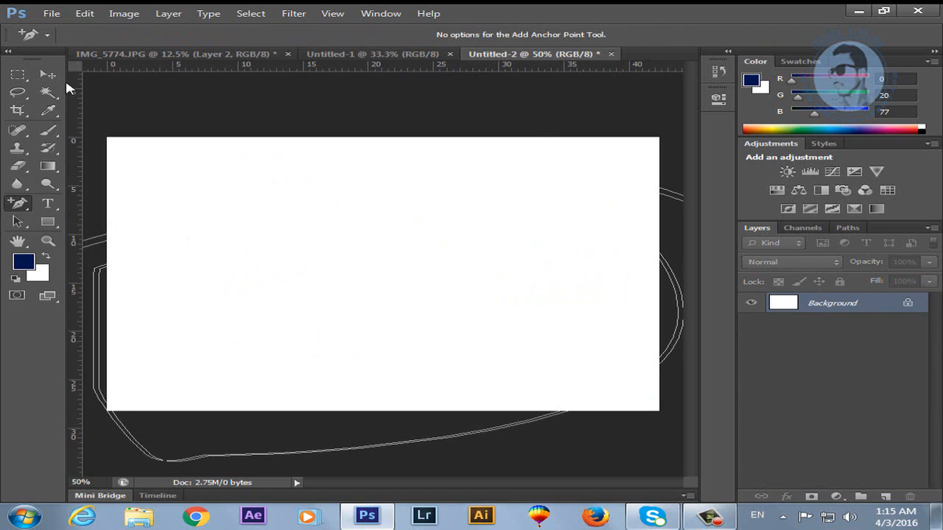
pyautogui.rightClick(22, 203)
pyautogui.click(81, 201)
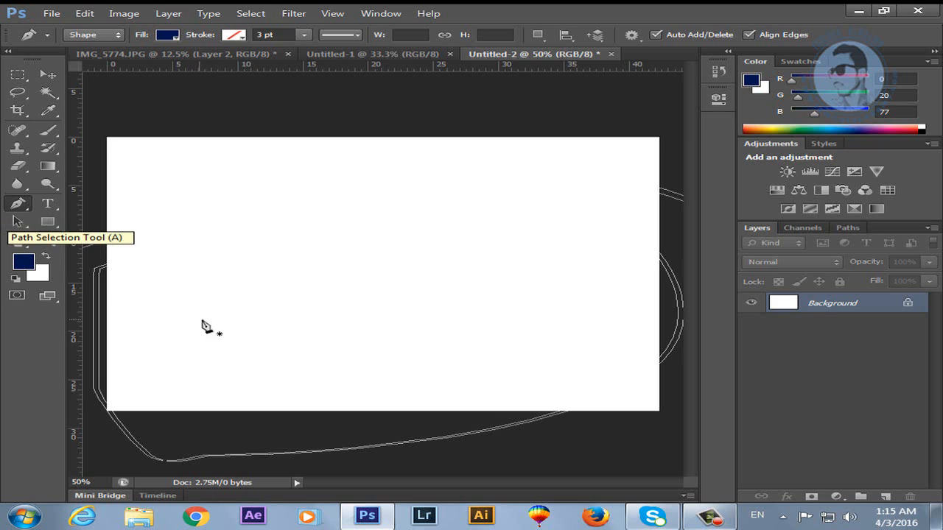
# Switch the pen to Path mode and draw a straight two-anchor segment.
pyautogui.click(214, 300)
pyautogui.moveTo(522, 225); pyautogui.dragTo(580, 191)
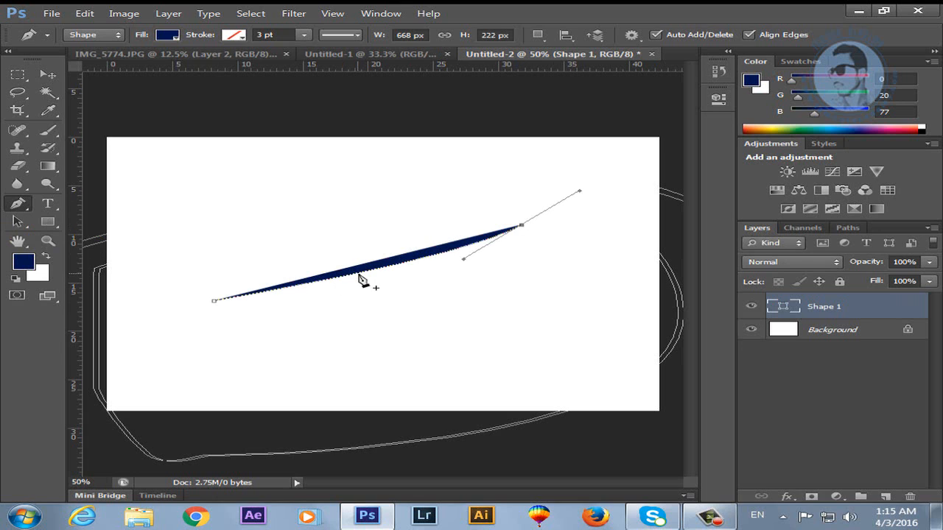
pyautogui.hotkey('ctrl', 'z')
pyautogui.click(111, 34)
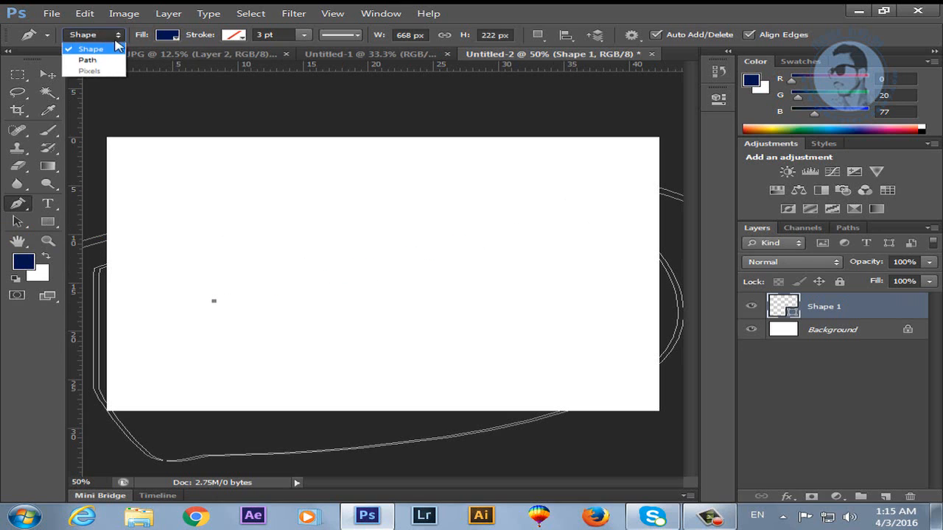
pyautogui.click(104, 61)
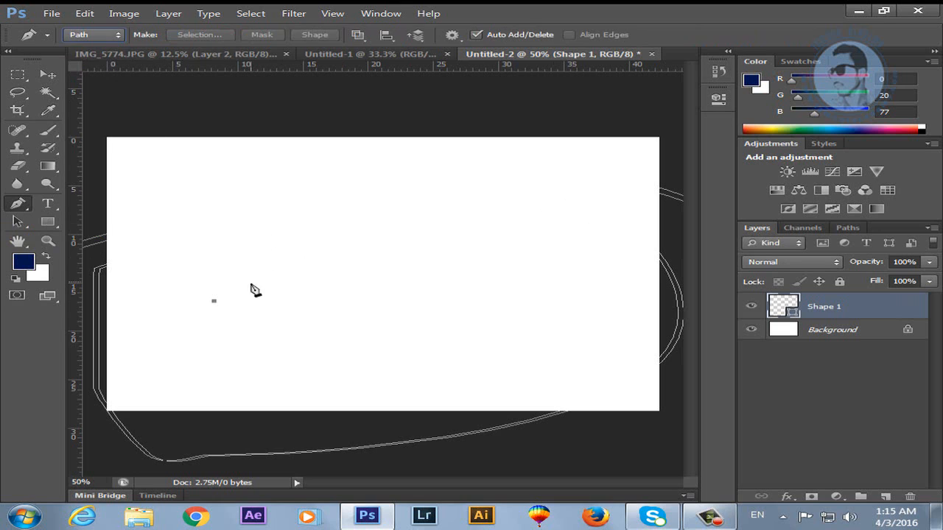
pyautogui.click(499, 240)
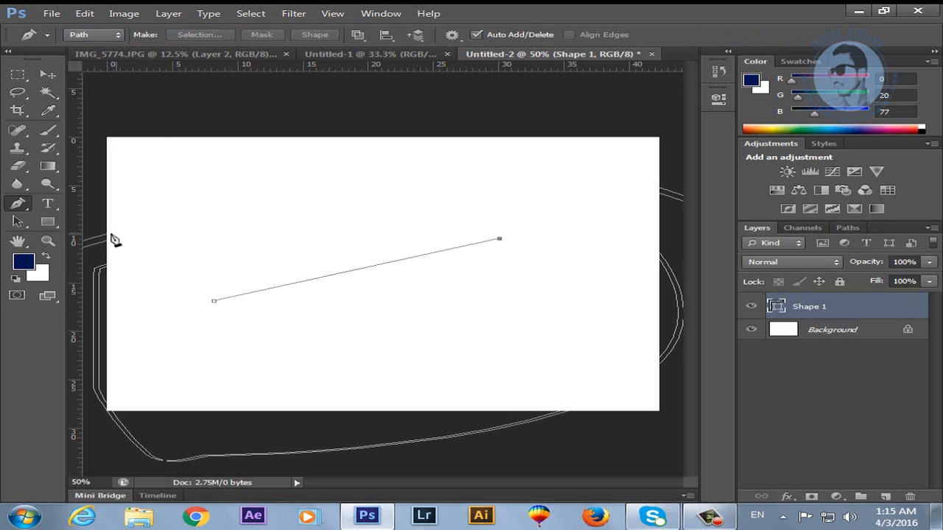
# Add a midpoint anchor and bend the segment into a curved navy wedge.
pyautogui.click(20, 206)
pyautogui.click(98, 232)
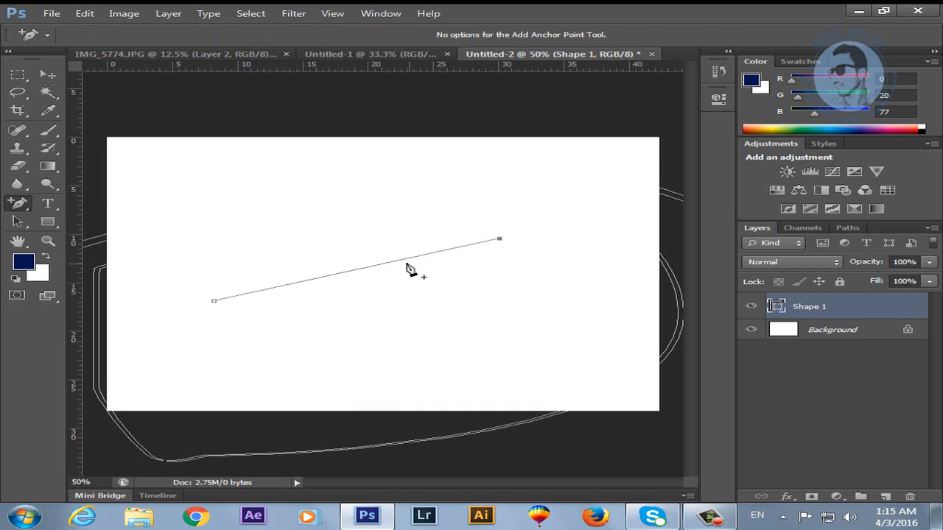
pyautogui.click(359, 269)
pyautogui.moveTo(360, 275); pyautogui.dragTo(260, 194)
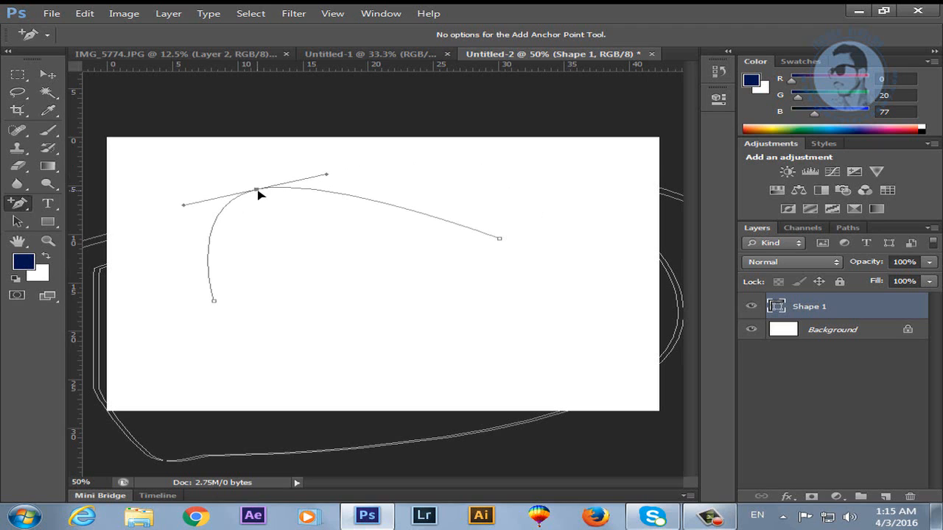
pyautogui.moveTo(259, 194); pyautogui.dragTo(258, 193)
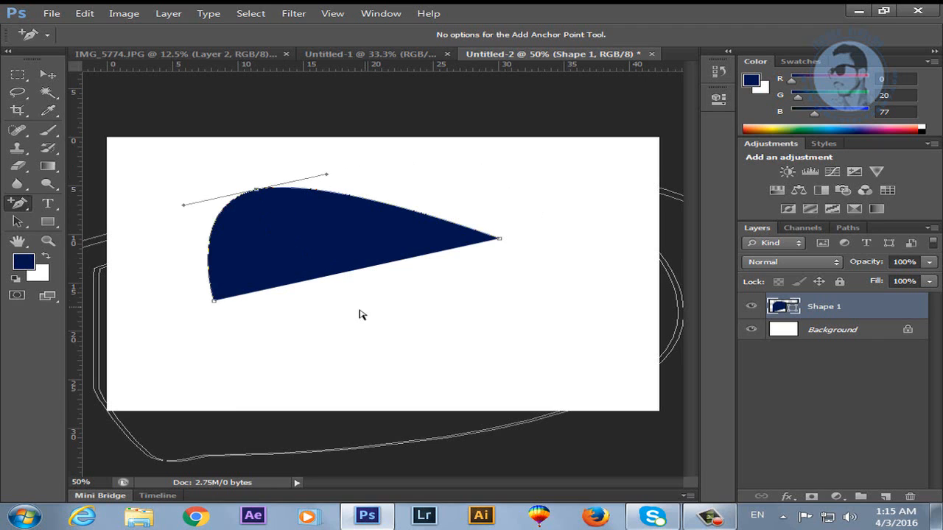
pyautogui.click(272, 335)
# Try drawing a lower curved shape with the pen, undoing its extra anchors.
pyautogui.click(15, 204)
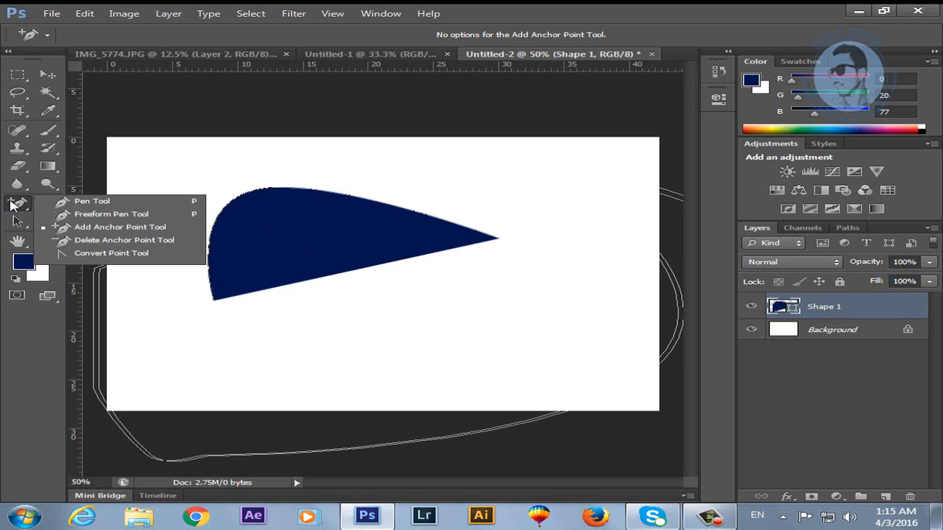
pyautogui.click(91, 201)
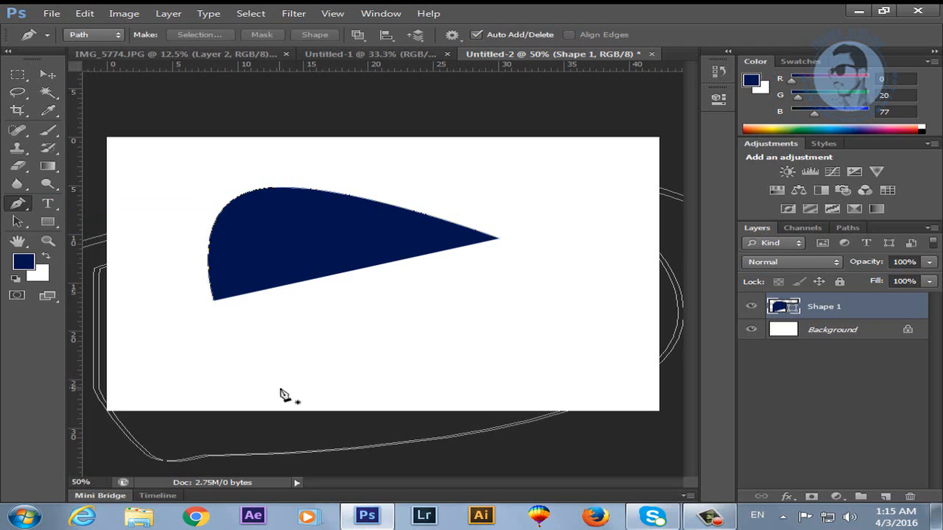
pyautogui.moveTo(263, 374); pyautogui.dragTo(571, 306)
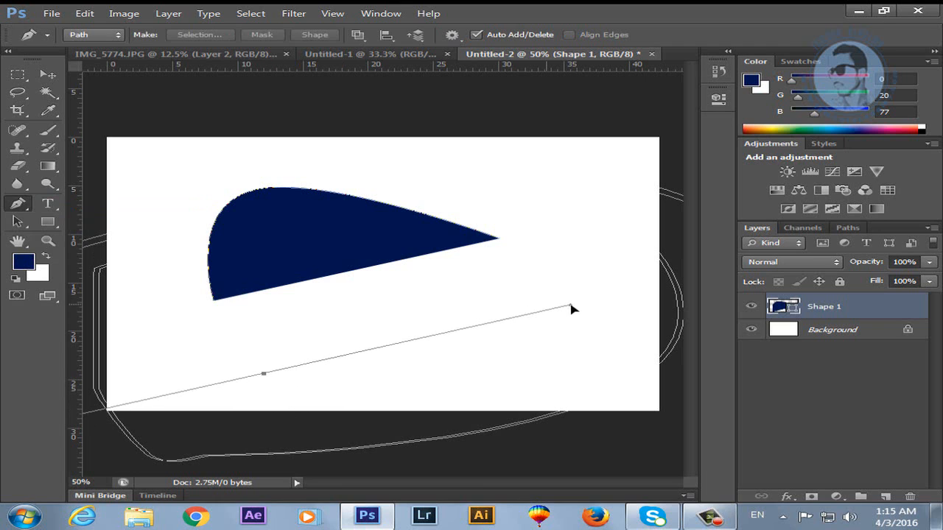
pyautogui.click(600, 269)
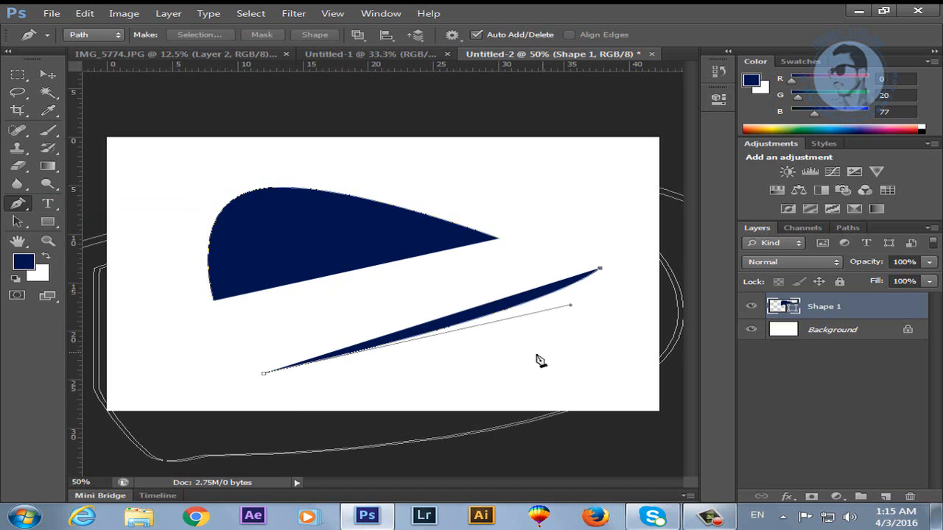
pyautogui.hotkey('ctrl', 'z')
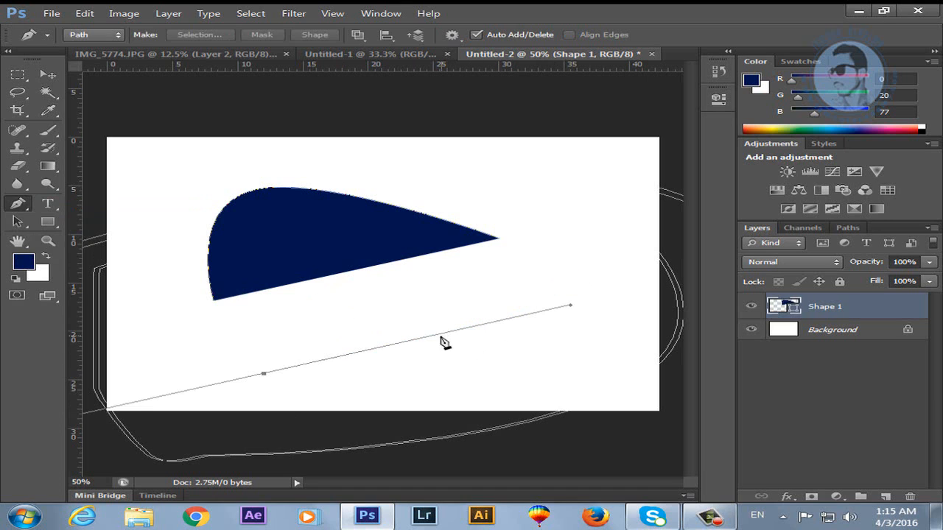
pyautogui.click(509, 284)
pyautogui.click(219, 339)
pyautogui.click(169, 368)
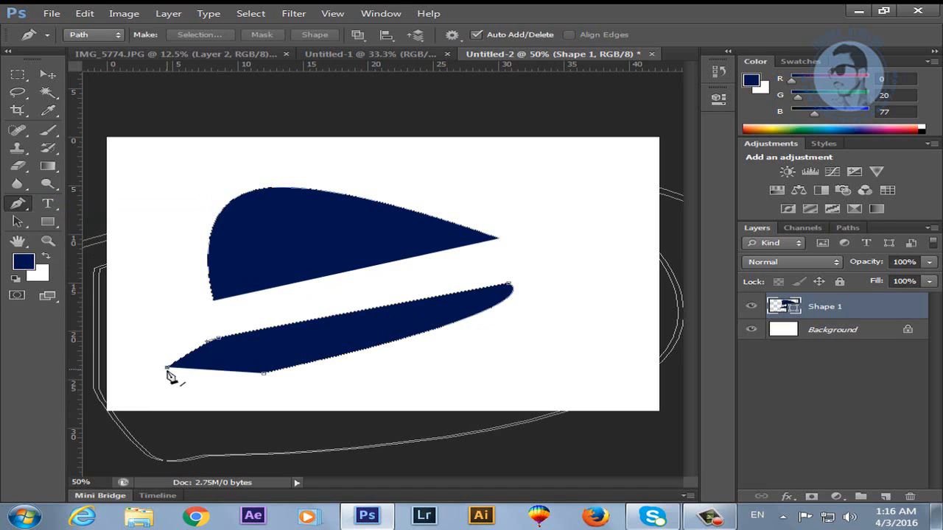
pyautogui.hotkey('ctrl', 'alt', 'z')
pyautogui.hotkey('ctrl', 'alt', 'z')
pyautogui.hotkey('ctrl', 'alt', 'z')
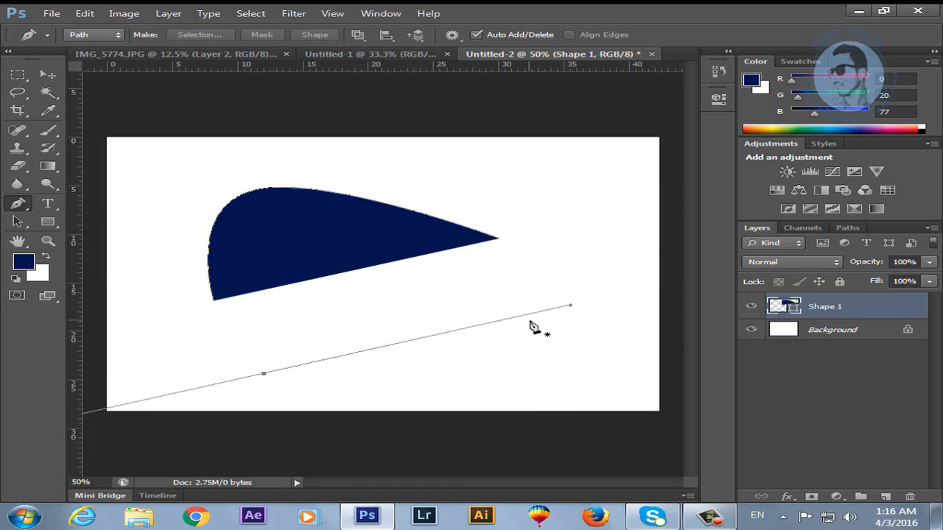
pyautogui.moveTo(17, 208); pyautogui.dragTo(85, 234)
pyautogui.click(414, 346)
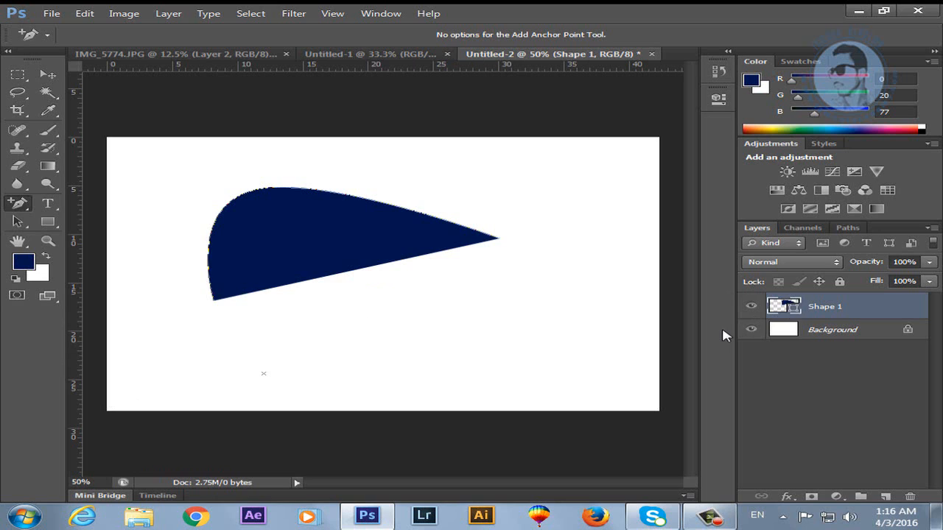
# Delete the navy shape layer and draw a straight two-point path across the canvas.
pyautogui.press('Delete')
pyautogui.moveTo(19, 203); pyautogui.dragTo(81, 199)
pyautogui.click(140, 232)
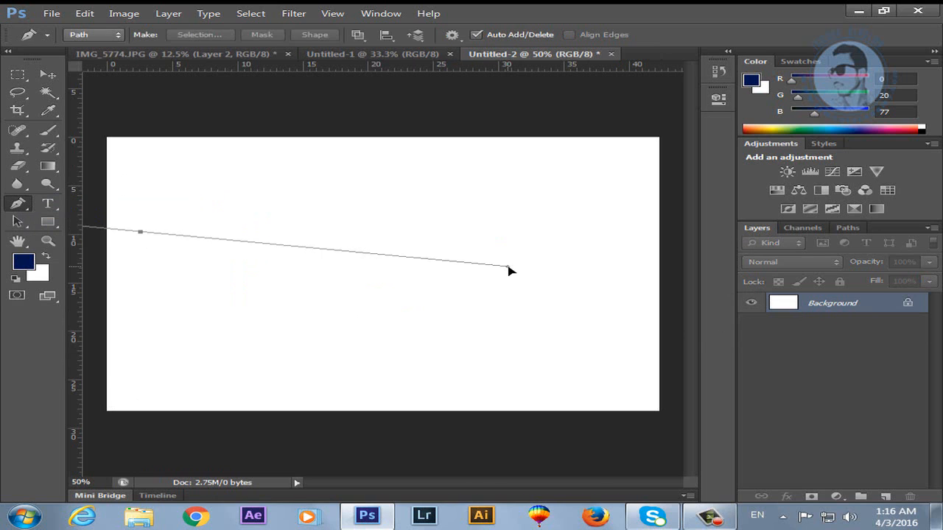
pyautogui.click(509, 267)
pyautogui.moveTo(19, 206); pyautogui.dragTo(26, 213)
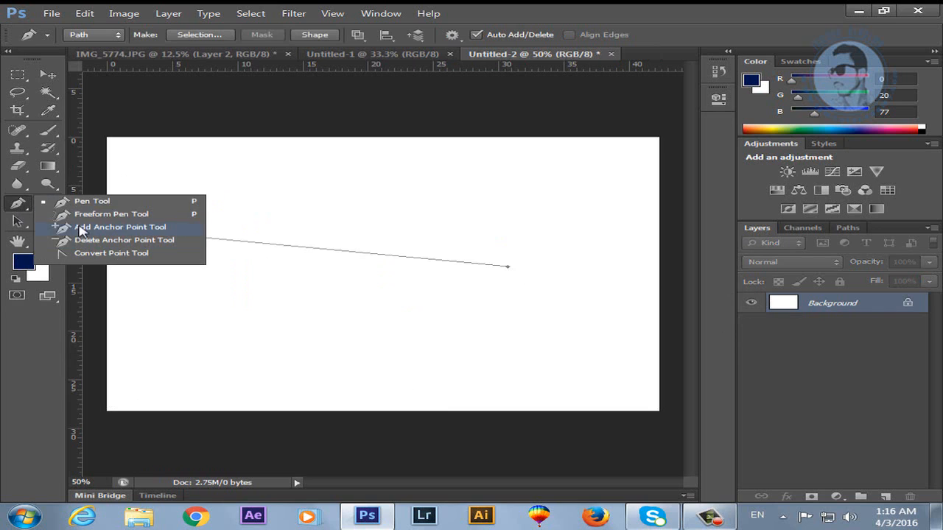
pyautogui.click(80, 230)
pyautogui.click(279, 246)
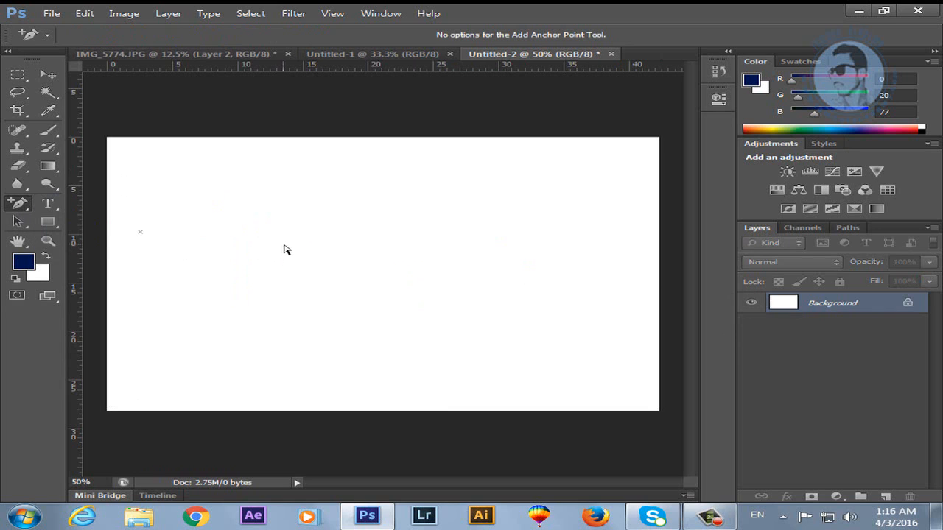
pyautogui.moveTo(141, 233); pyautogui.dragTo(472, 282)
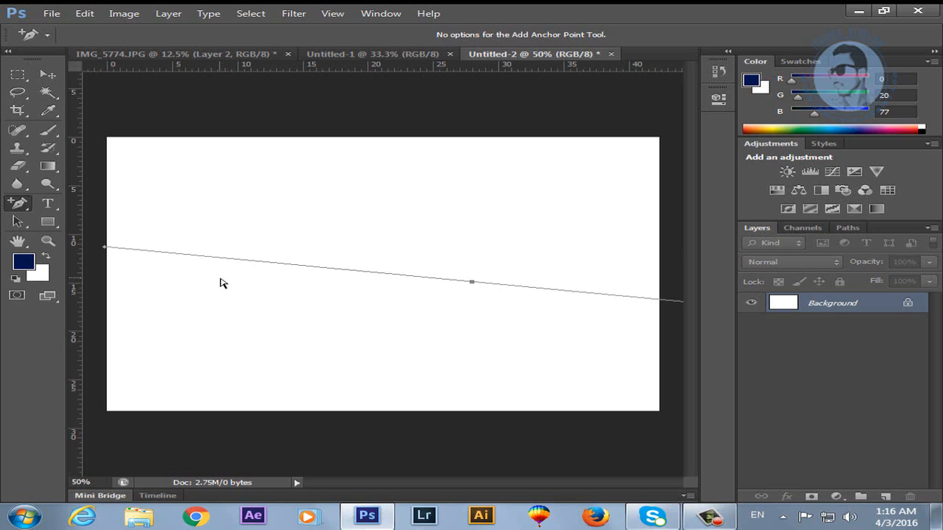
# Remove the straight path's anchor with the Delete Anchor Point Tool.
pyautogui.click(27, 205)
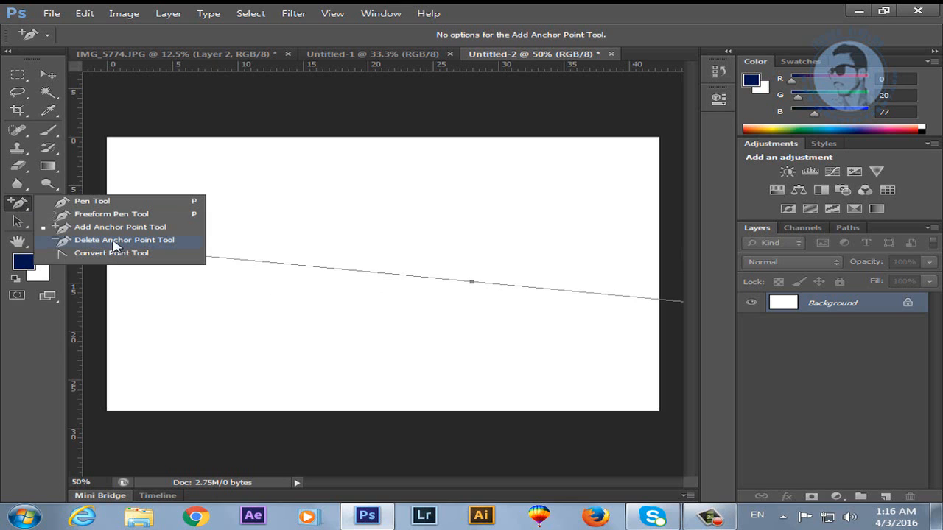
pyautogui.click(114, 240)
pyautogui.click(472, 283)
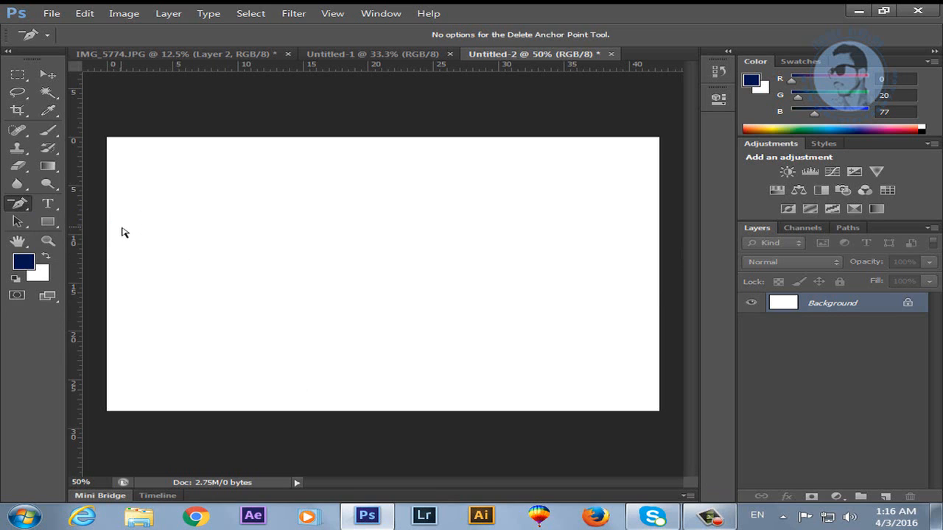
pyautogui.click(20, 206)
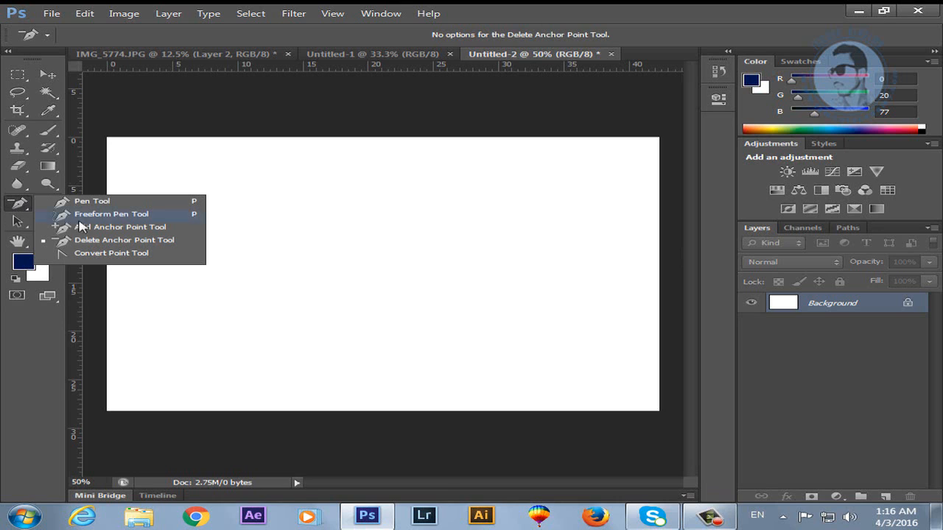
pyautogui.click(111, 254)
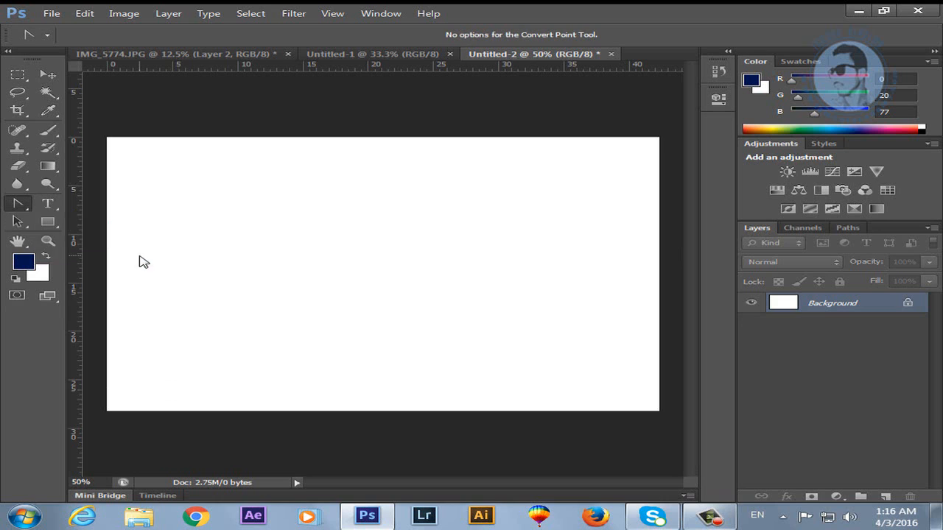
# Draw a new path anchor with a curve handle, then deselect it.
pyautogui.click(18, 204)
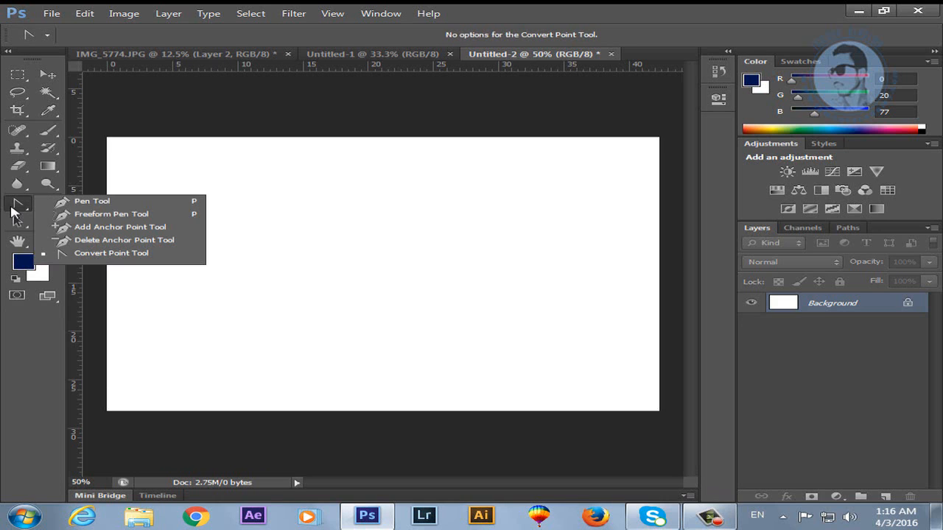
pyautogui.click(93, 200)
pyautogui.moveTo(264, 253); pyautogui.dragTo(470, 259)
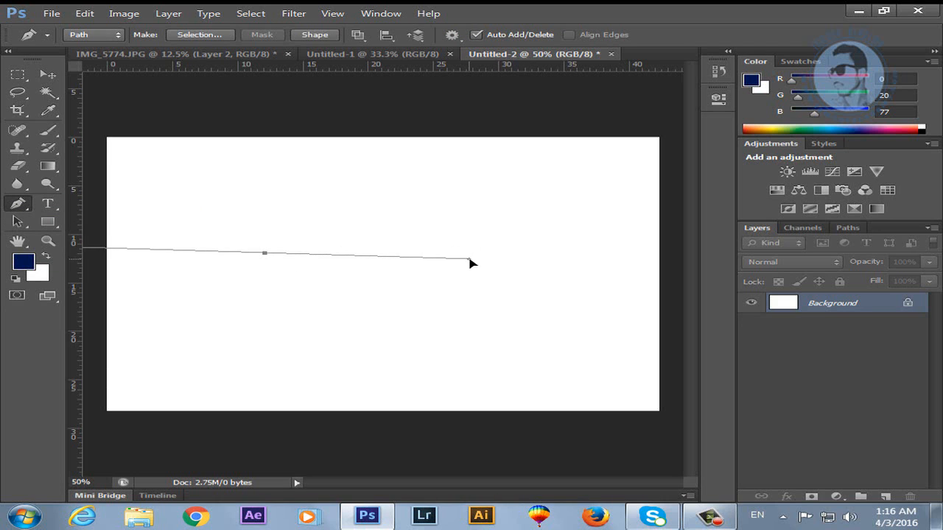
pyautogui.click(19, 203)
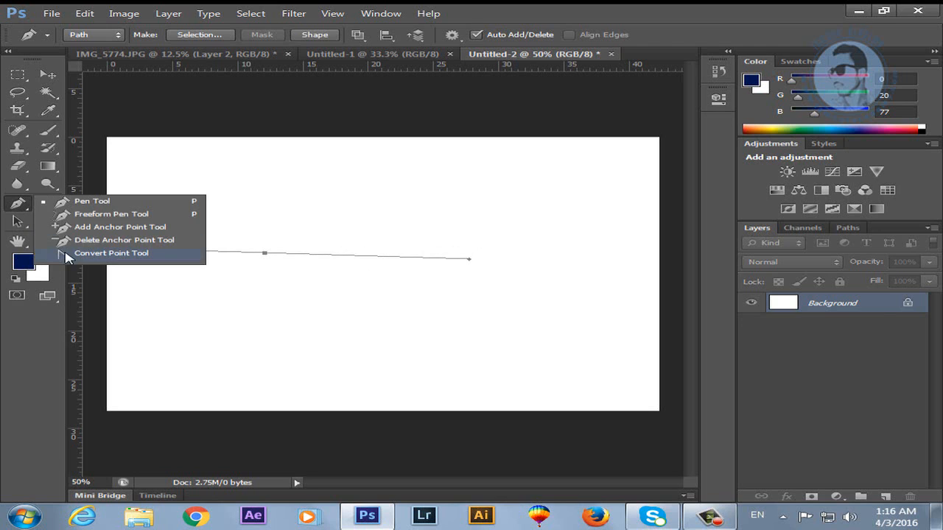
pyautogui.click(103, 253)
pyautogui.moveTo(391, 262); pyautogui.dragTo(428, 246)
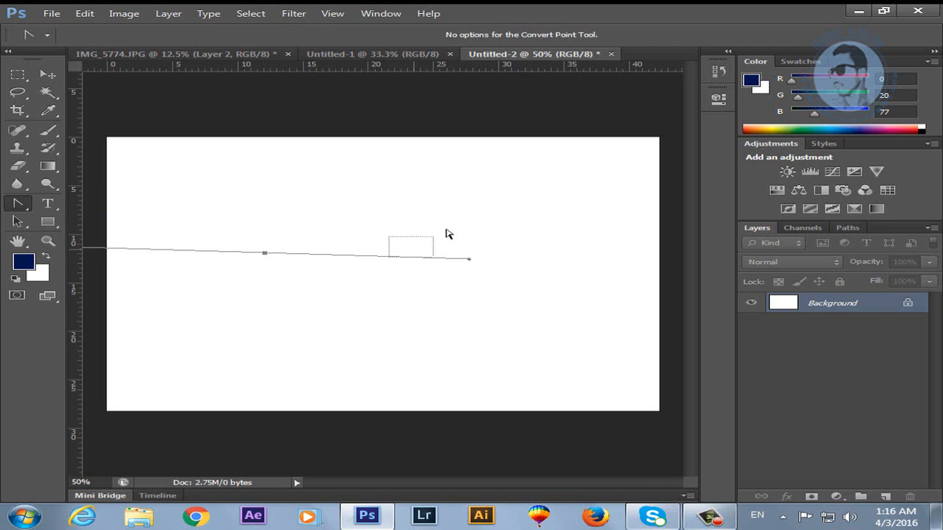
# Place an anchor near the canvas centre with symmetric curve handles and deselect it.
pyautogui.click(16, 206)
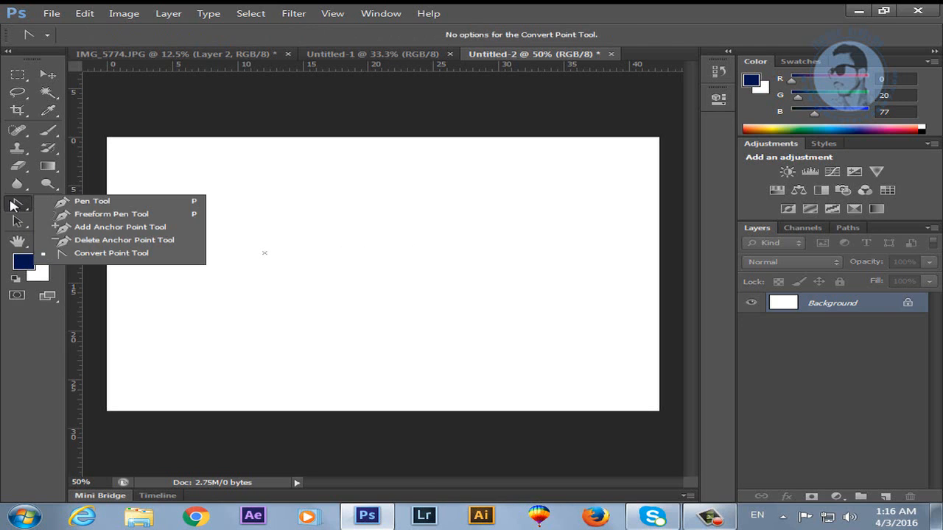
pyautogui.click(103, 201)
pyautogui.moveTo(367, 224); pyautogui.dragTo(576, 230)
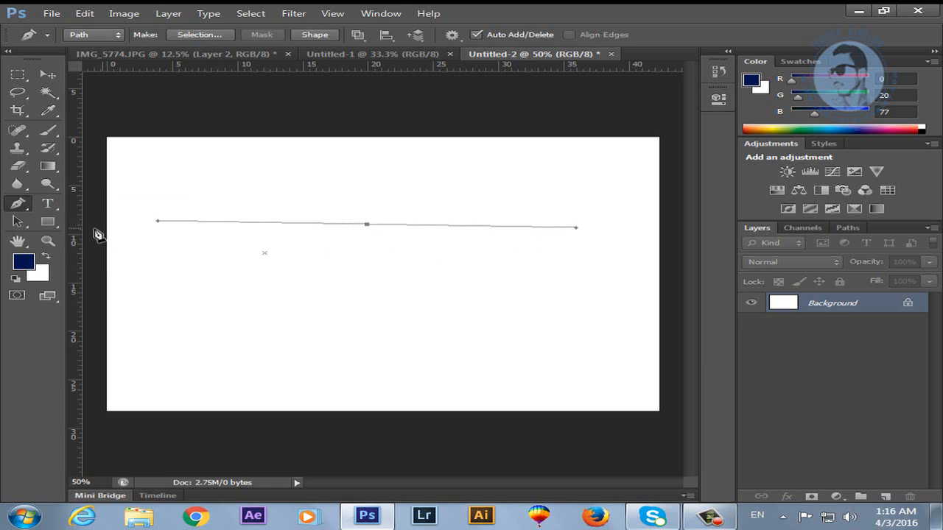
pyautogui.click(18, 206)
pyautogui.click(87, 254)
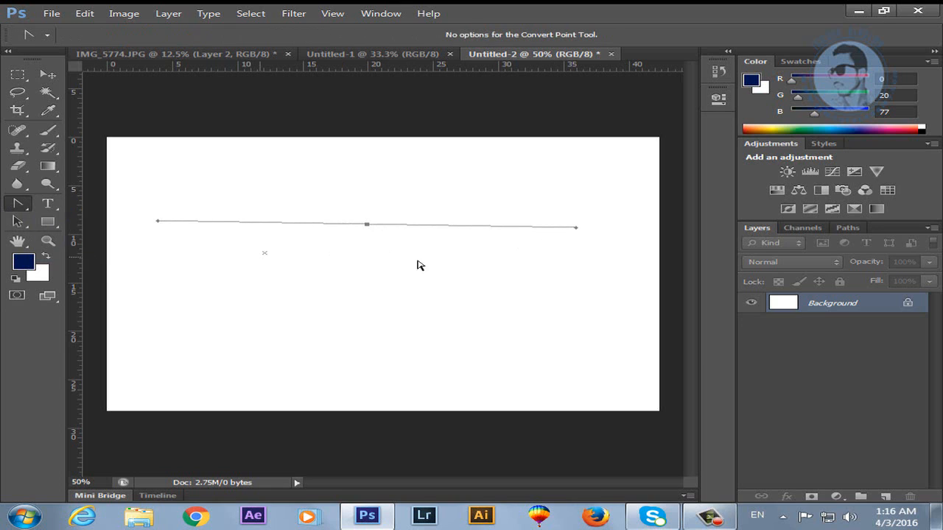
pyautogui.click(478, 231)
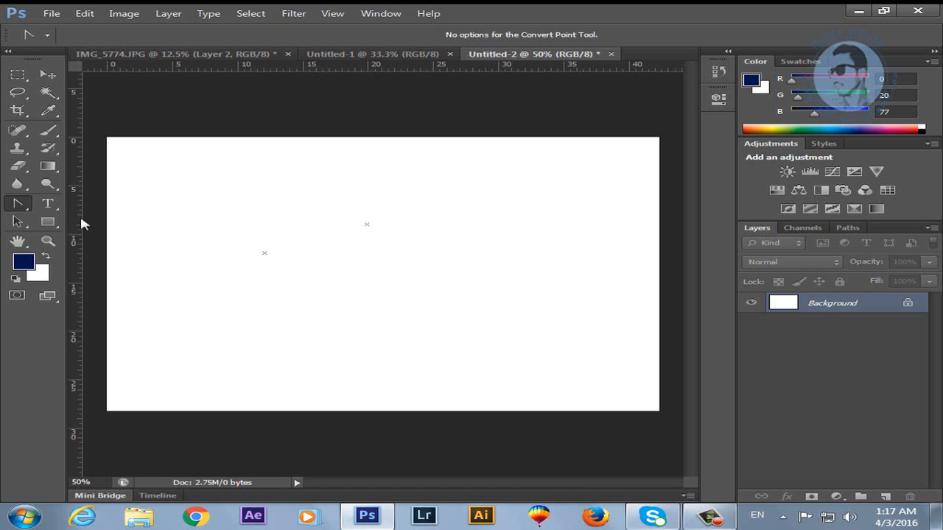
pyautogui.click(56, 204)
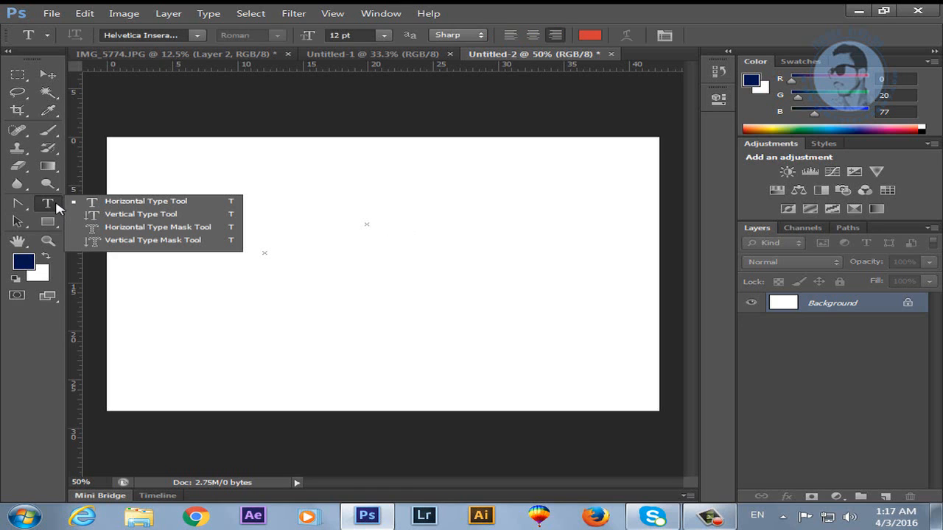
# Type 'tamoor' at 72 pt on a new horizontal text layer.
pyautogui.click(112, 204)
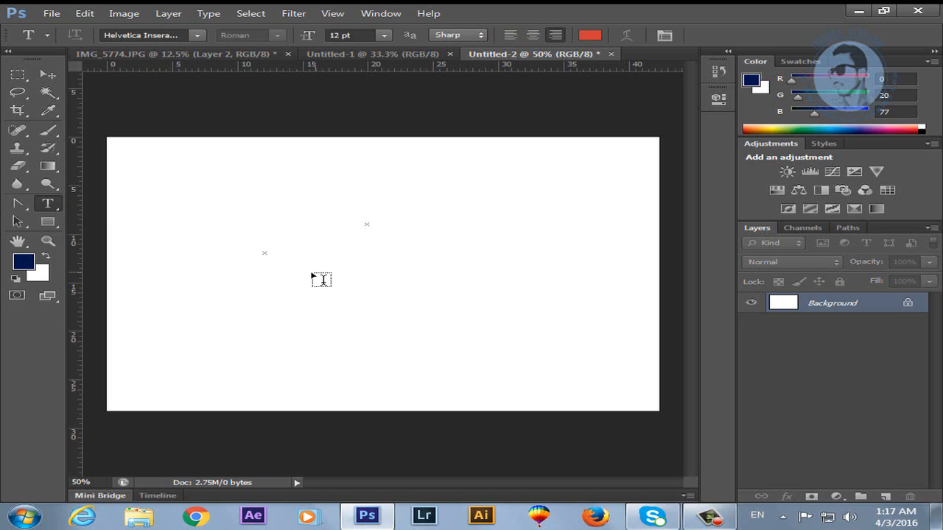
pyautogui.click(311, 237)
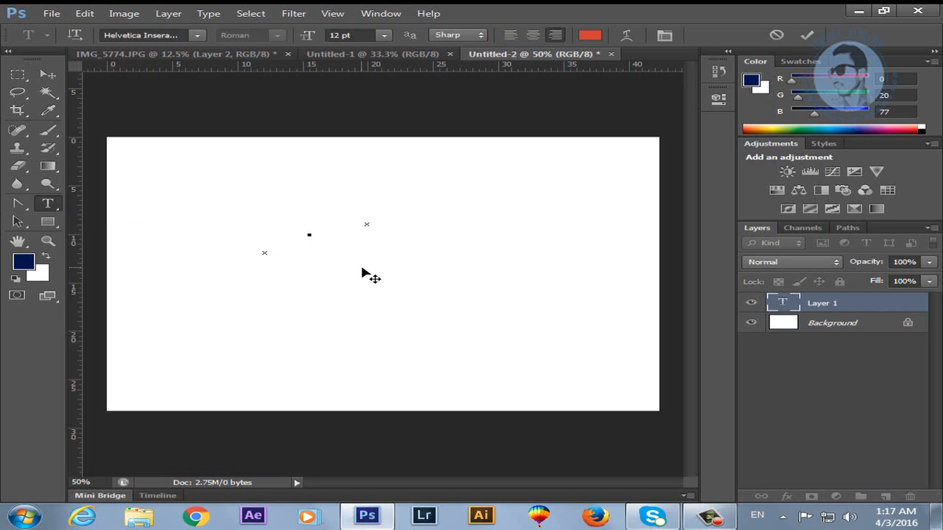
pyautogui.click(384, 35)
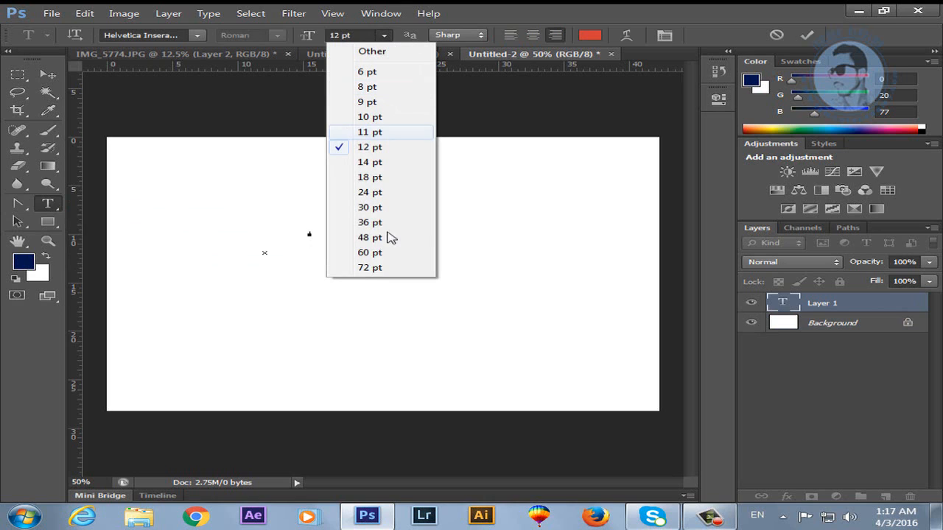
pyautogui.click(377, 268)
pyautogui.write('tamoor')
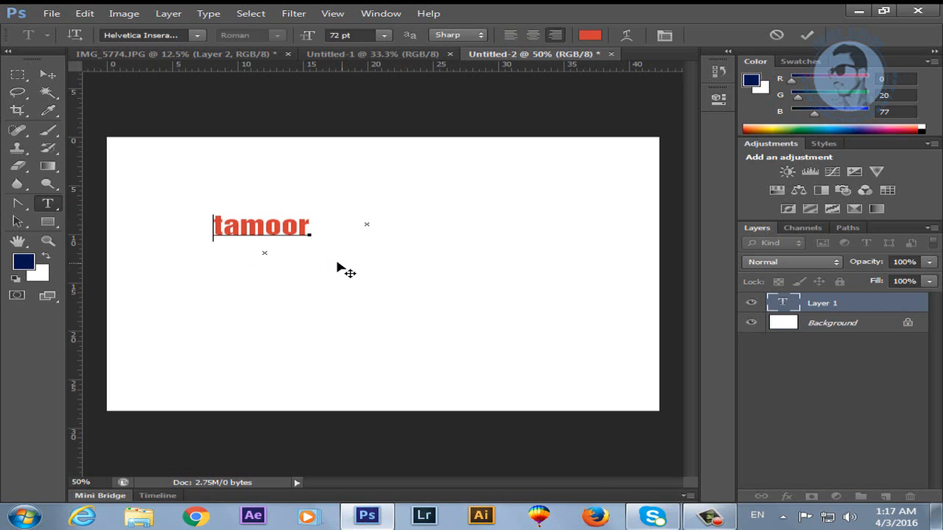
# Select the word 'tamoor' and open its Warp Text settings.
pyautogui.doubleClick(219, 222)
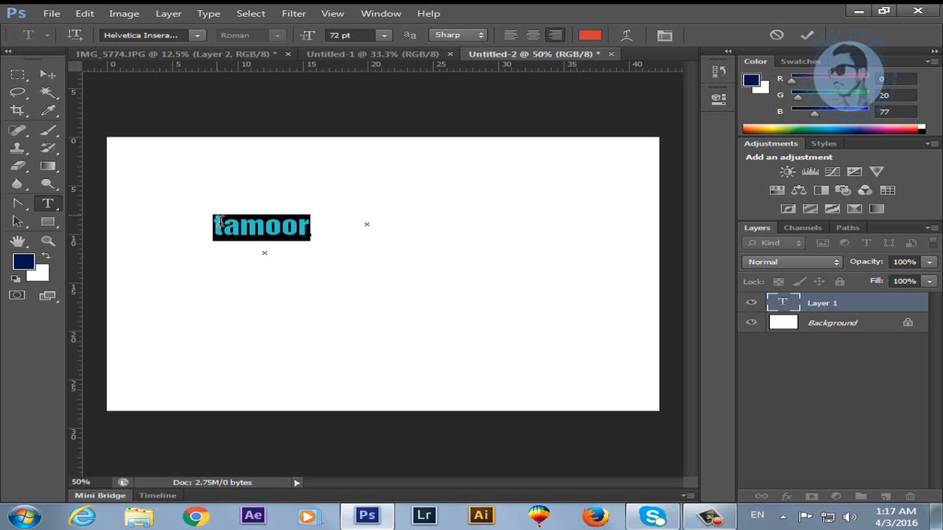
pyautogui.click(627, 38)
pyautogui.moveTo(526, 120); pyautogui.dragTo(698, 118)
pyautogui.click(788, 167)
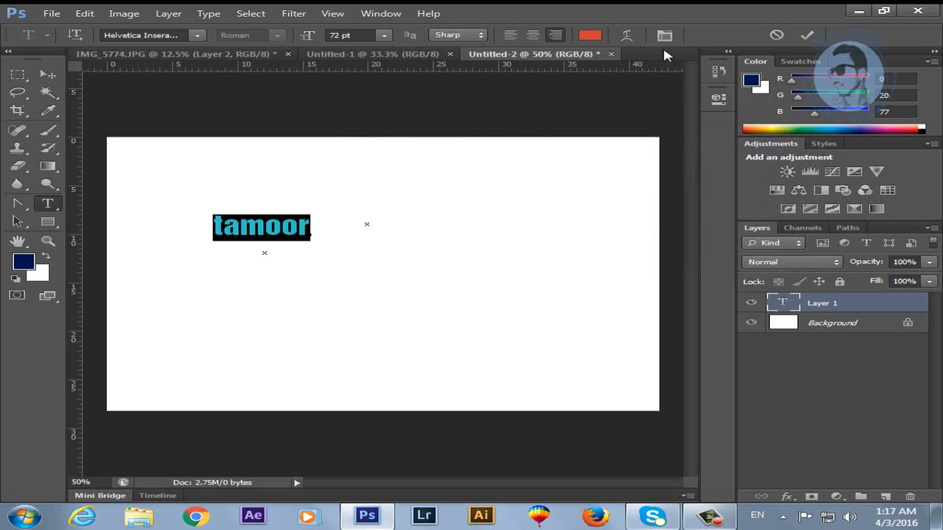
pyautogui.click(627, 34)
# Preview the Arc, Flag, Rise and Fisheye warp styles on the text.
pyautogui.click(690, 141)
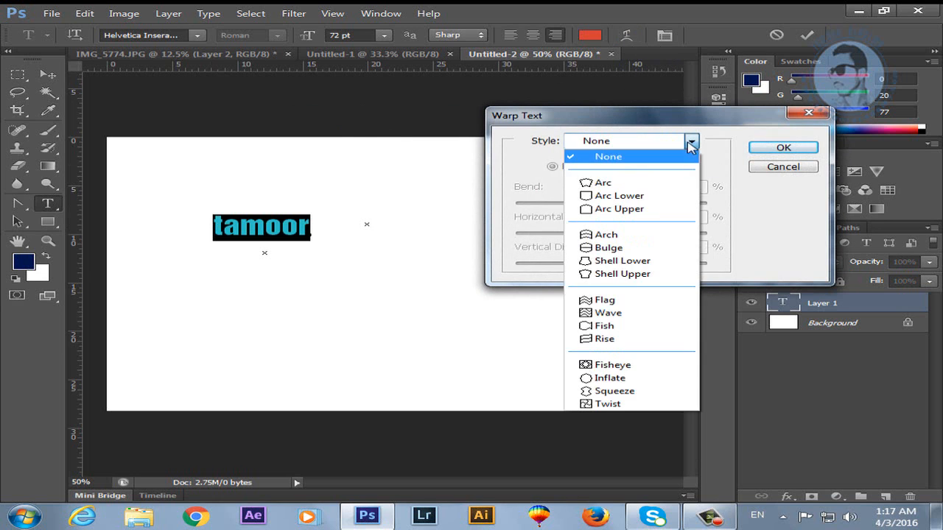
pyautogui.click(608, 236)
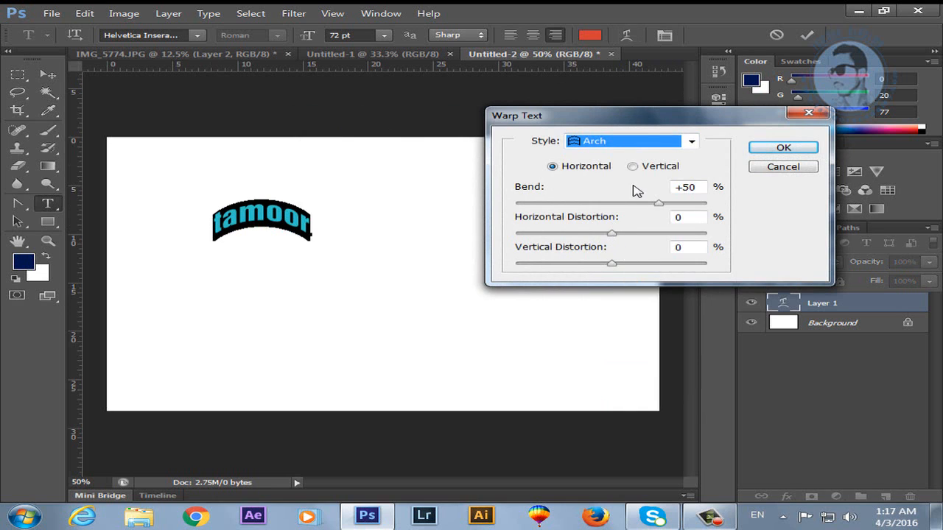
pyautogui.click(640, 141)
pyautogui.click(608, 302)
pyautogui.click(648, 142)
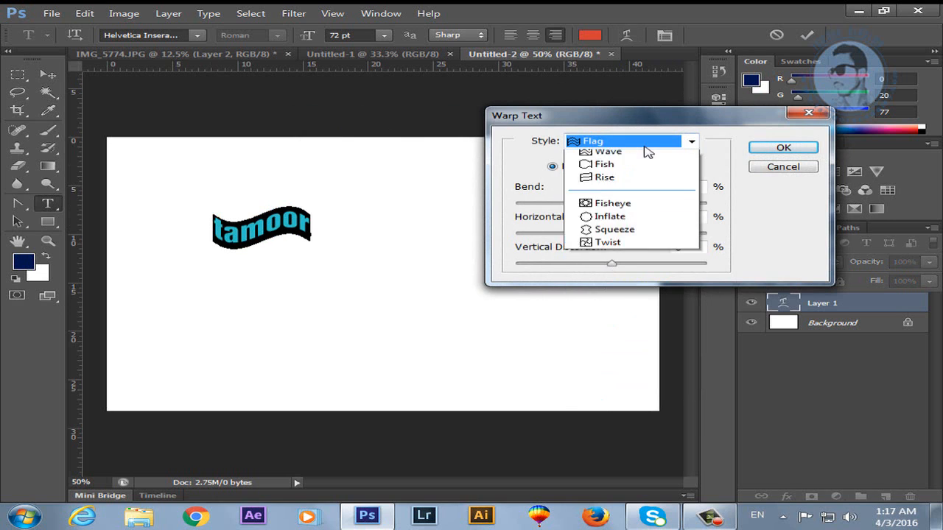
pyautogui.click(604, 339)
pyautogui.click(635, 146)
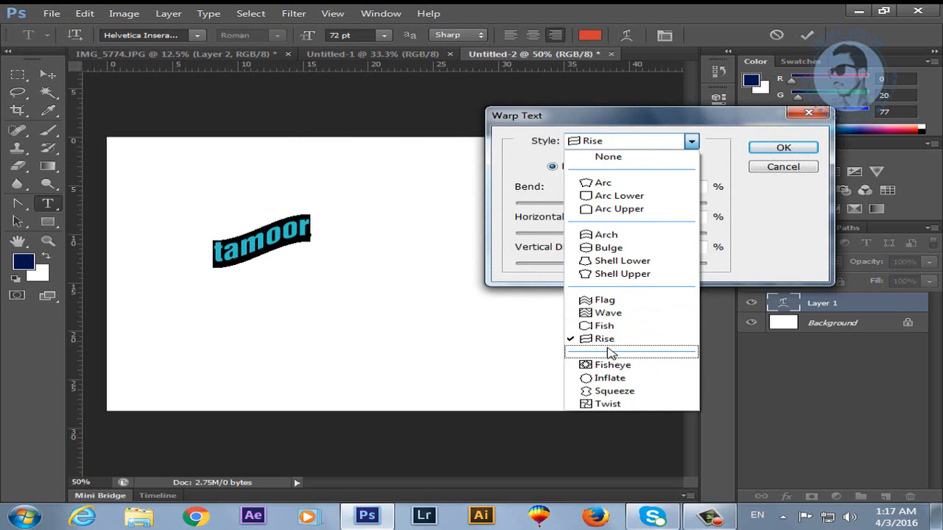
pyautogui.click(612, 365)
# Apply the Arc Lower warp after trying Squeeze, then move the text right and down.
pyautogui.click(655, 145)
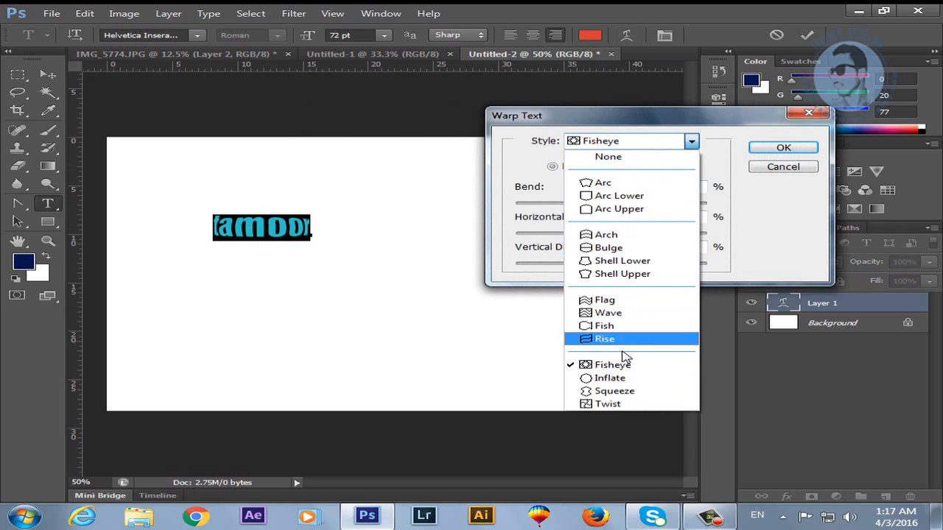
pyautogui.click(615, 391)
pyautogui.click(624, 143)
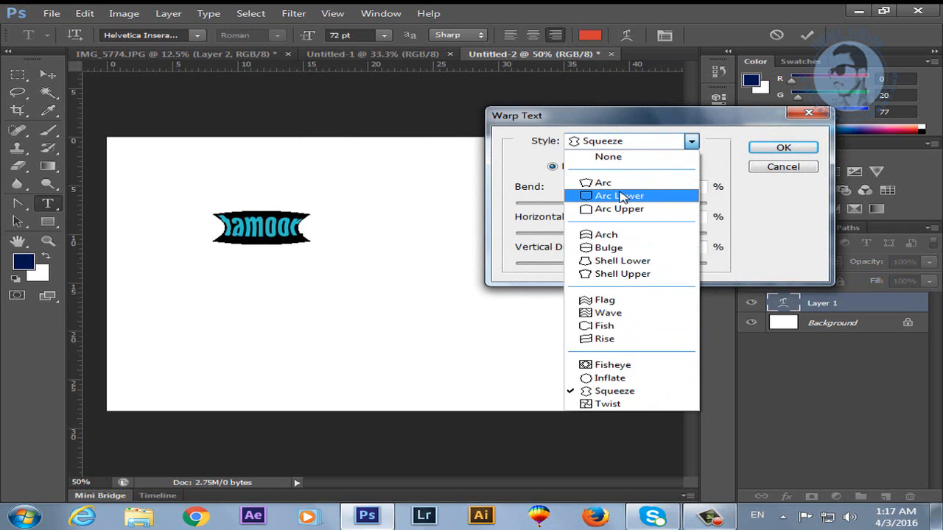
pyautogui.click(623, 195)
pyautogui.click(770, 148)
pyautogui.click(47, 74)
pyautogui.moveTo(283, 230); pyautogui.dragTo(424, 263)
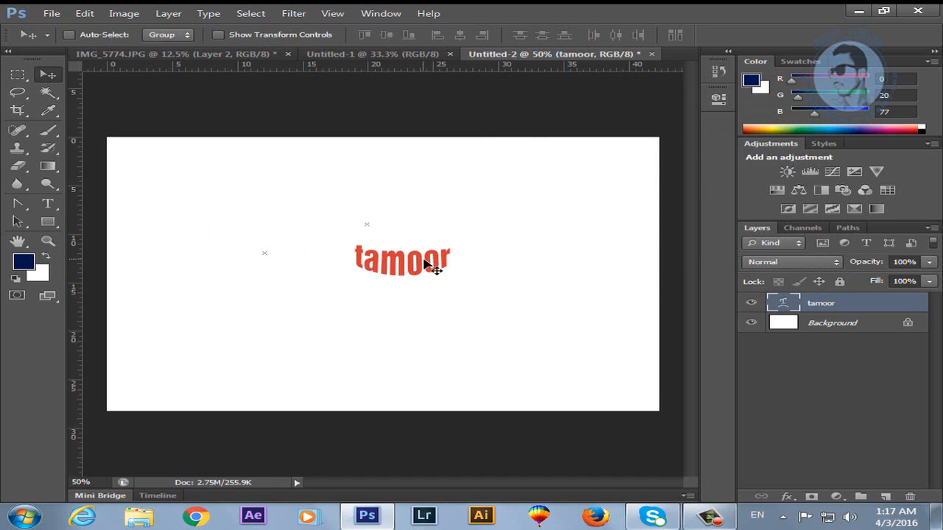
# Attempt to transform the warped text, dismissing the 'Could not transform the path' errors.
pyautogui.hotkey('ctrl', 't')
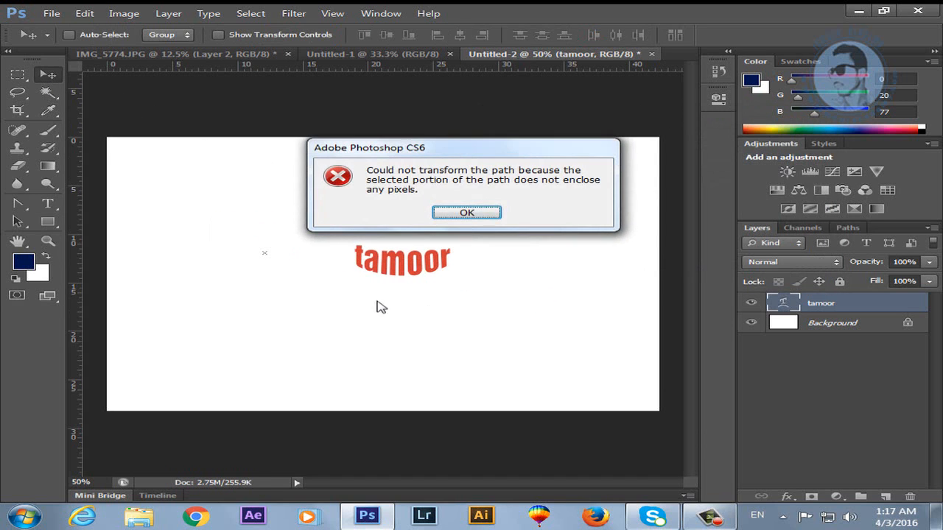
pyautogui.click(466, 221)
pyautogui.keyDown('ctrl'); pyautogui.click(801, 311); pyautogui.keyUp('ctrl')
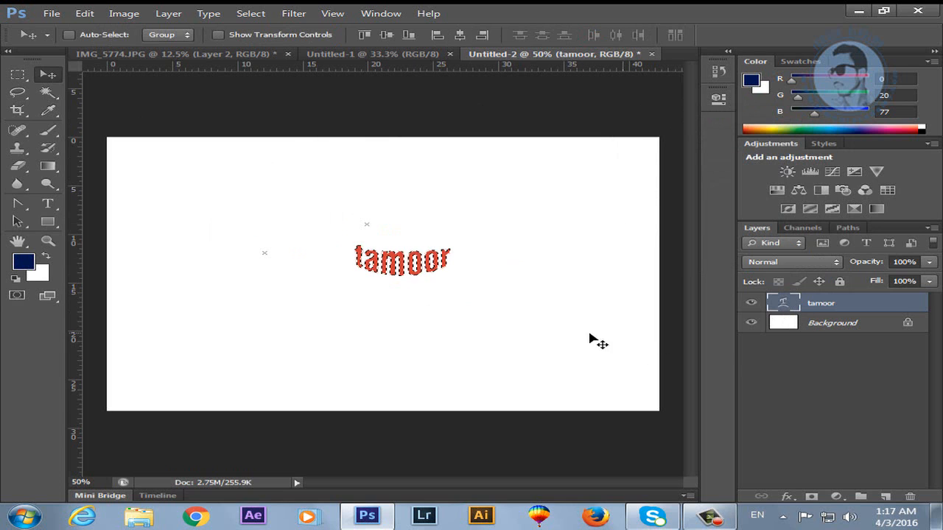
pyautogui.hotkey('ctrl', 't')
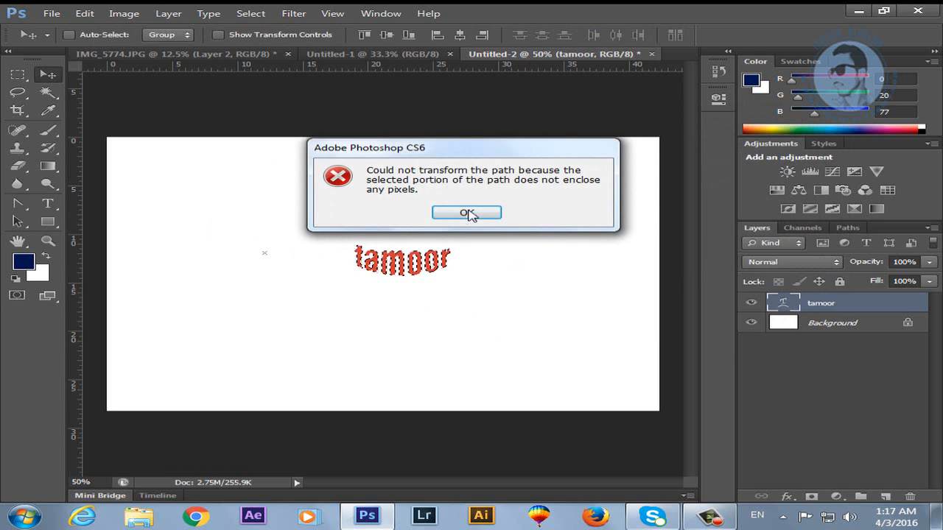
pyautogui.click(467, 212)
pyautogui.hotkey('ctrl', 'd')
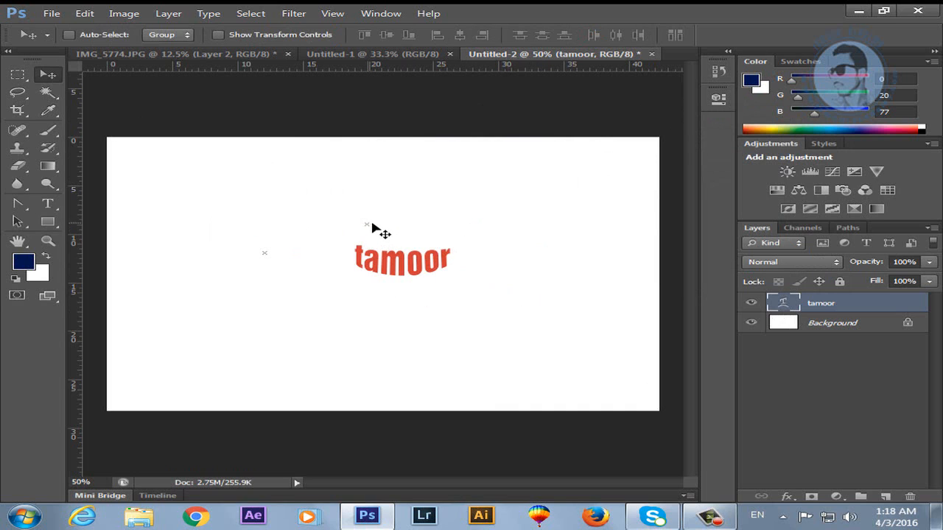
# Drag the 'tamoor' text to sit near the middle of the canvas.
pyautogui.moveTo(371, 228); pyautogui.dragTo(317, 281)
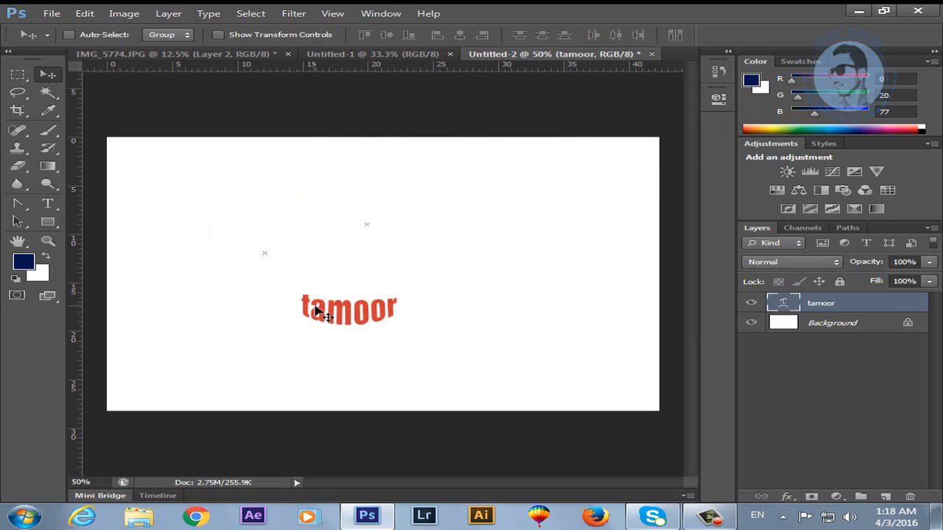
pyautogui.moveTo(315, 311); pyautogui.dragTo(329, 282)
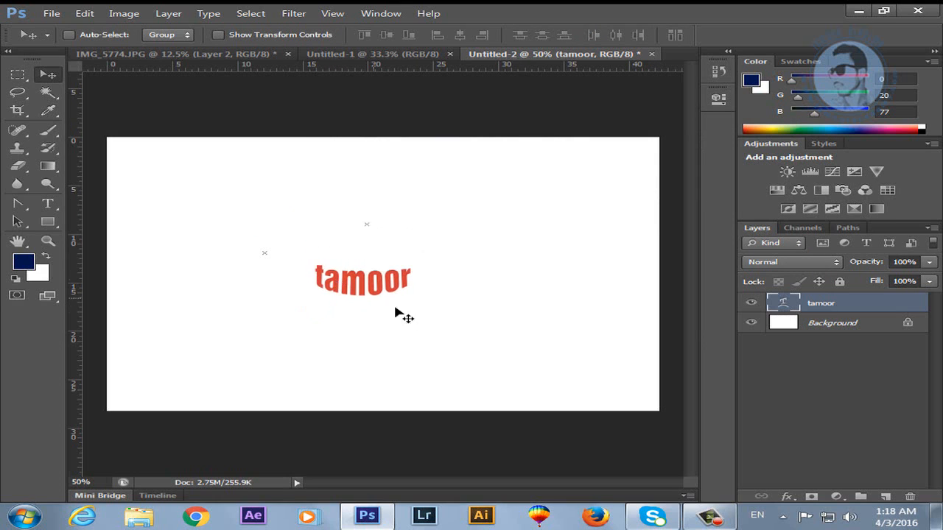
pyautogui.click(47, 203)
# Try a different font on the tamoor letters and move the text down slightly.
pyautogui.moveTo(414, 286); pyautogui.dragTo(306, 286)
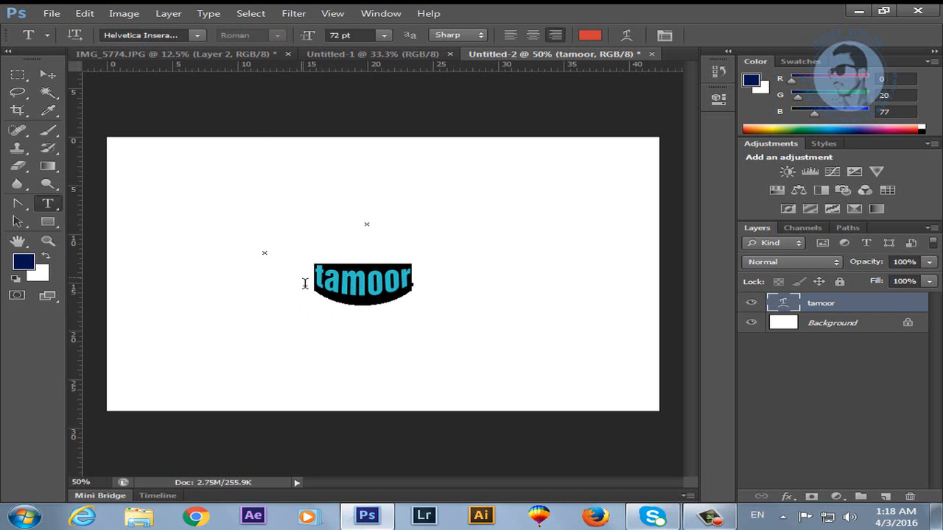
pyautogui.click(196, 35)
pyautogui.scroll(-6, 310, 331)
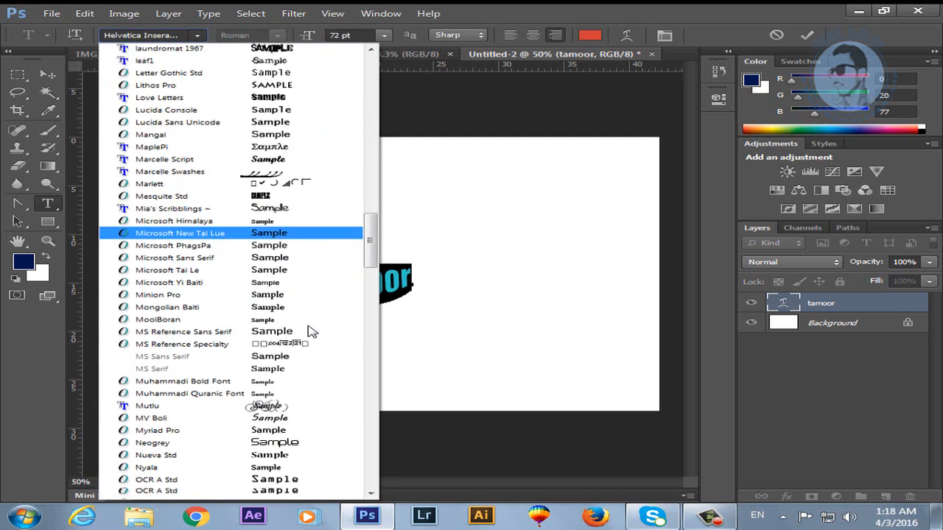
pyautogui.click(257, 87)
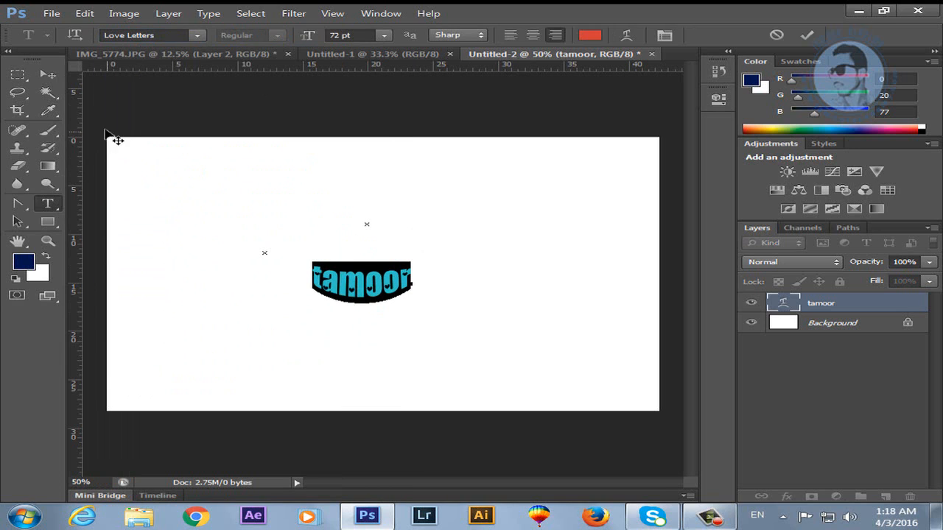
pyautogui.click(47, 74)
pyautogui.moveTo(379, 295); pyautogui.dragTo(381, 320)
# Undo back to the arched text, then close Untitled-2 without saving.
pyautogui.hotkey('ctrl', 'z')
pyautogui.hotkey('ctrl', 'alt', 'z')
pyautogui.hotkey('ctrl', 'alt', 'z')
pyautogui.hotkey('ctrl', 'alt', 'z')
pyautogui.hotkey('ctrl', 'alt', 'z')
pyautogui.hotkey('ctrl', 'alt', 'z')
pyautogui.hotkey('ctrl', 'alt', 'z')
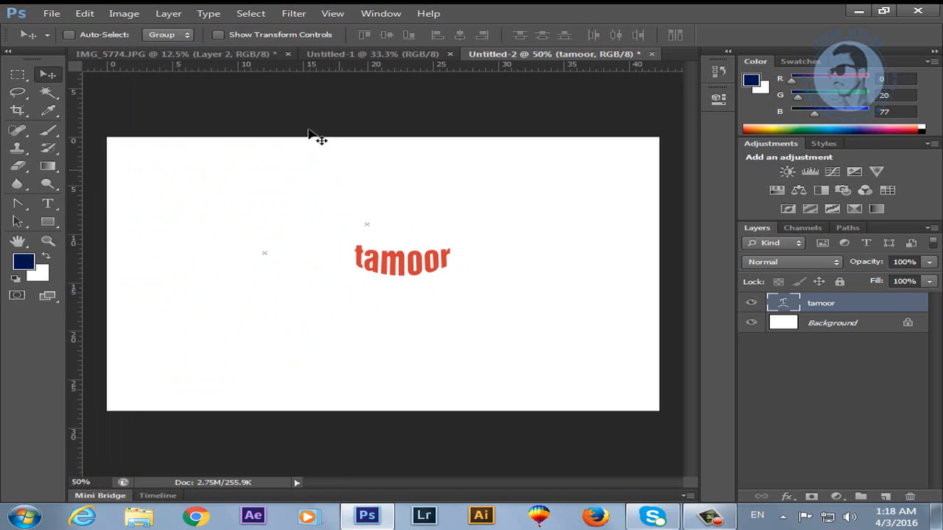
pyautogui.click(651, 54)
pyautogui.click(495, 207)
# Create a document 800 pixels wide and 600 pixels high, replacing the Clipboard preset size.
pyautogui.hotkey('ctrl', 'n')
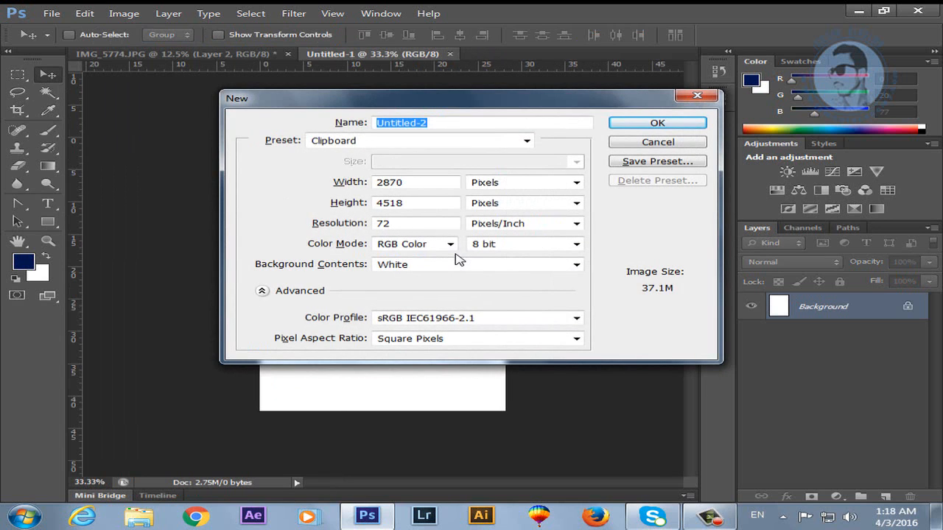
pyautogui.moveTo(414, 184); pyautogui.dragTo(313, 194)
pyautogui.write('800')
pyautogui.doubleClick(435, 209)
pyautogui.write('600')
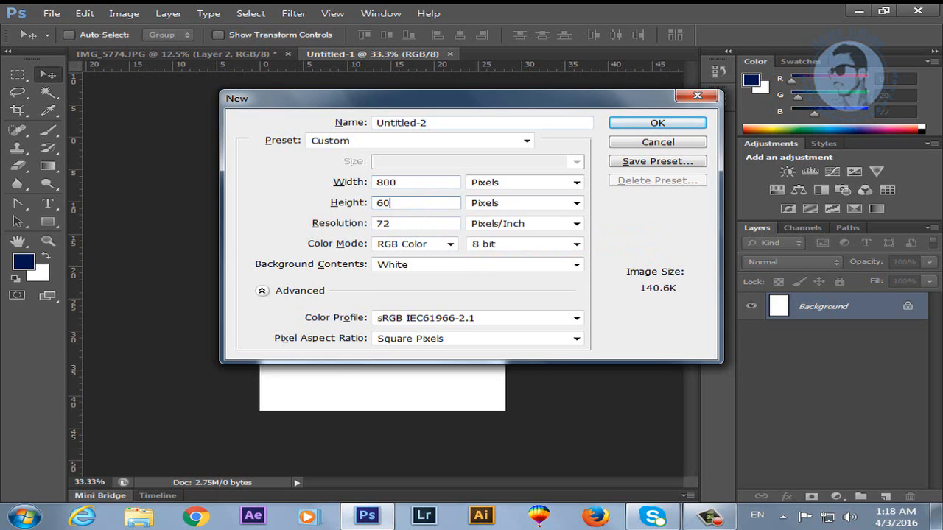
pyautogui.press('Return')
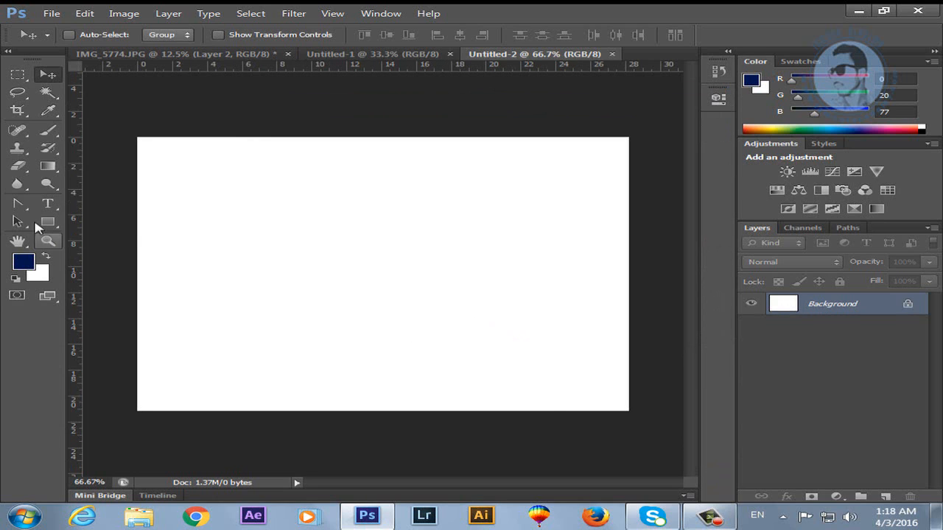
pyautogui.click(47, 203)
# Type 'tamoor' on the canvas and move it to the centre.
pyautogui.click(284, 243)
pyautogui.write('tamoor')
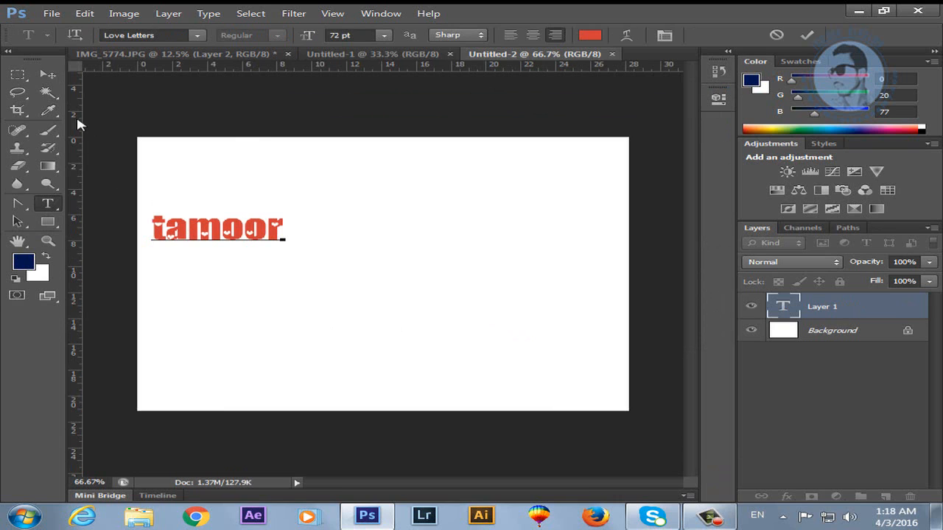
pyautogui.click(47, 74)
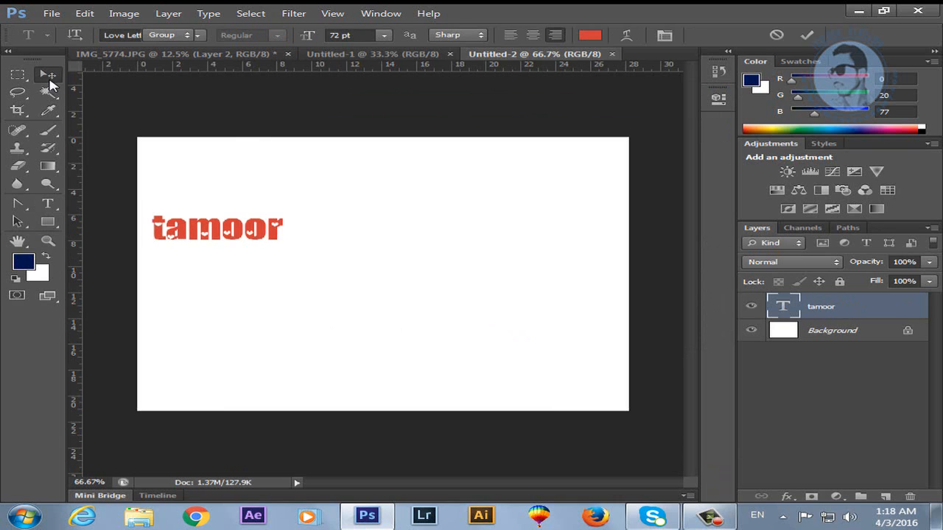
pyautogui.moveTo(236, 240); pyautogui.dragTo(417, 266)
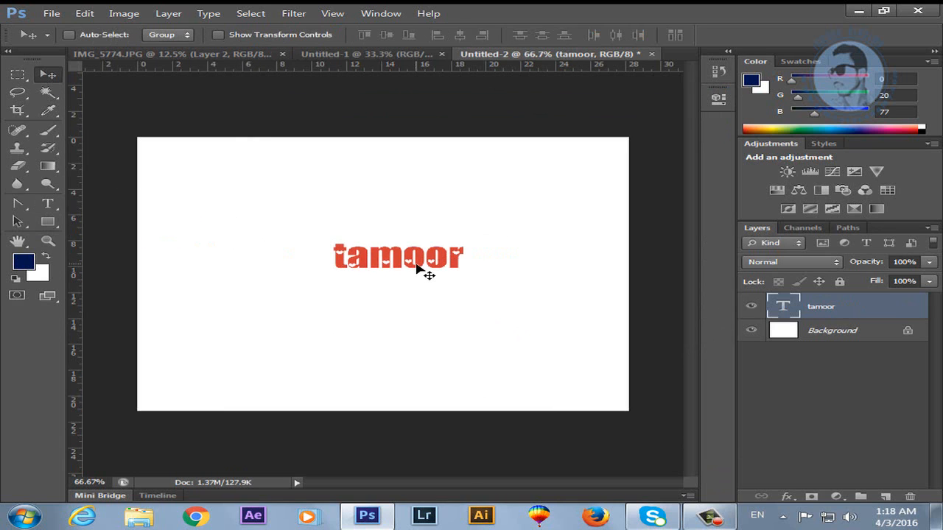
# Enlarge tamoor with Free Transform to about 216.79 pt and select its letters.
pyautogui.hotkey('ctrl', 't')
pyautogui.moveTo(338, 277); pyautogui.dragTo(209, 322)
pyautogui.press('Return')
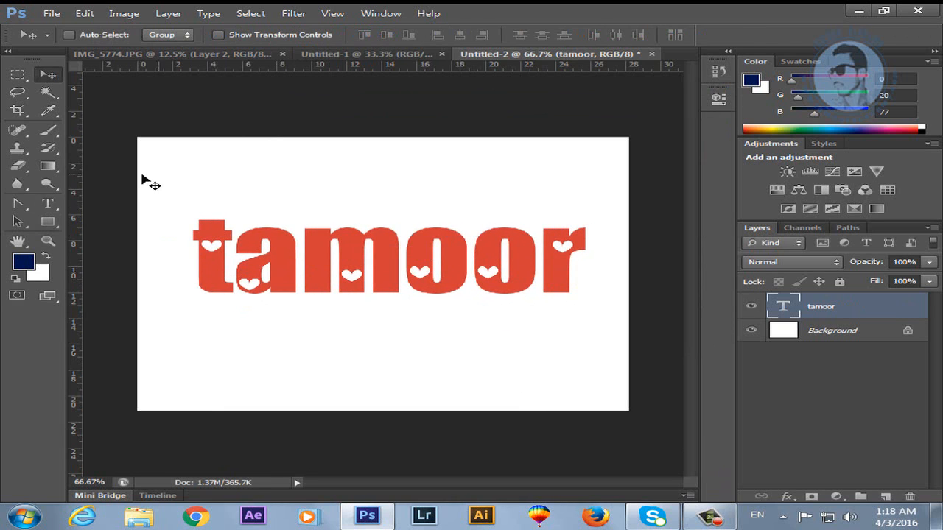
pyautogui.click(47, 204)
pyautogui.moveTo(598, 257); pyautogui.dragTo(216, 162)
# Try Marcelle Swashes, Microsoft Himalaya and MS Reference Sans Serif, then settle on pulse sans.
pyautogui.click(193, 34)
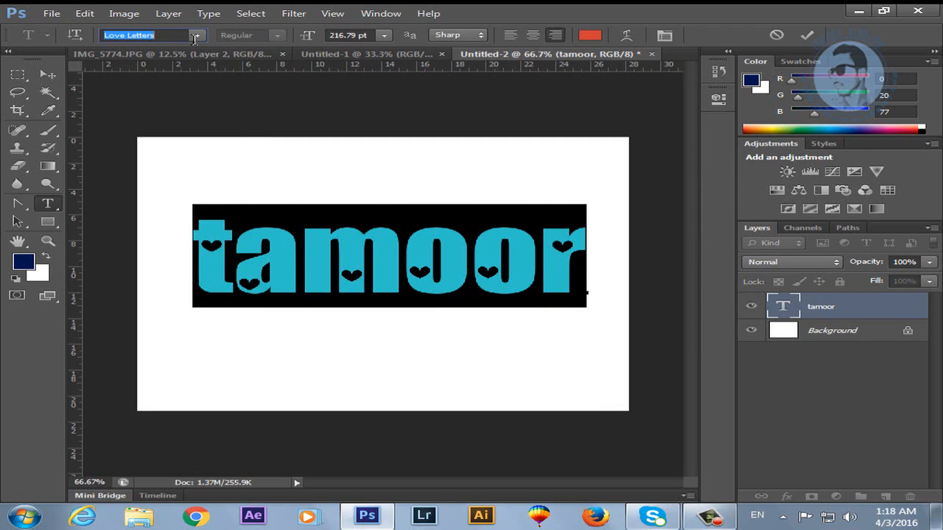
pyautogui.click(197, 34)
pyautogui.click(210, 122)
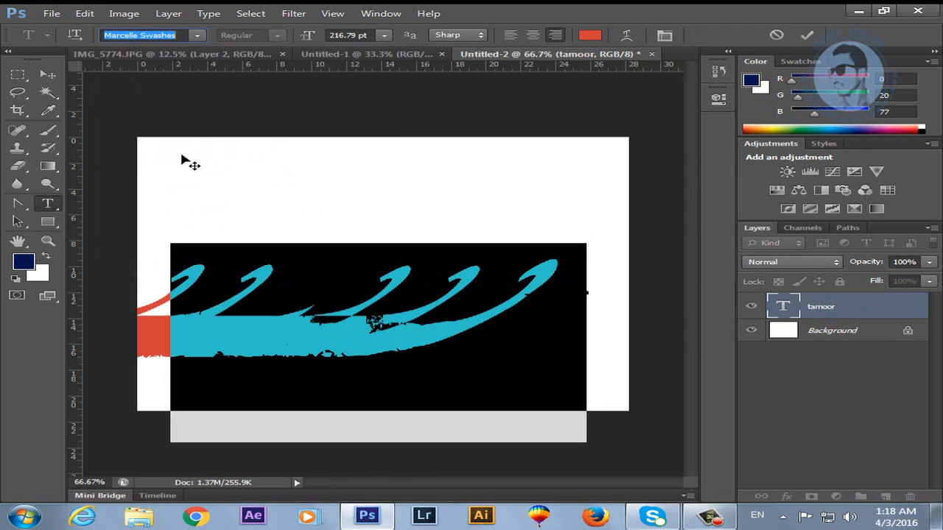
pyautogui.click(197, 34)
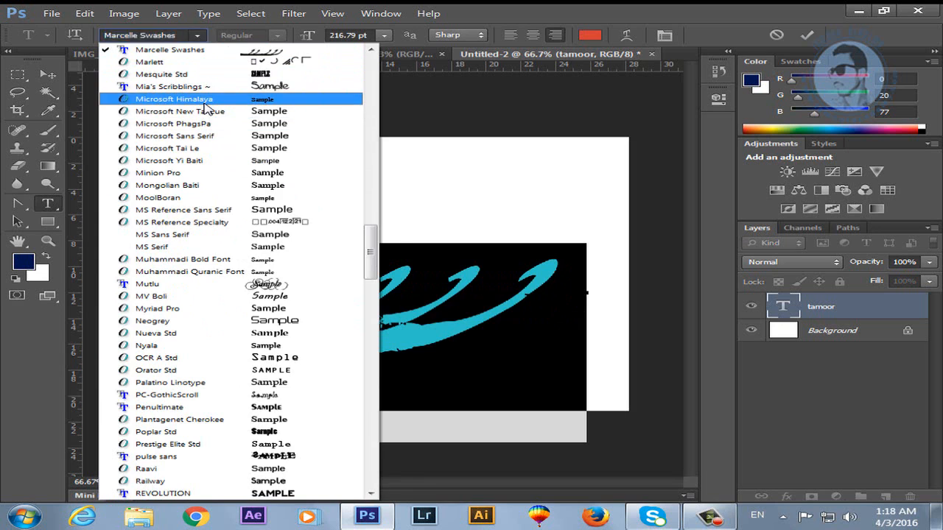
pyautogui.click(210, 93)
pyautogui.click(196, 35)
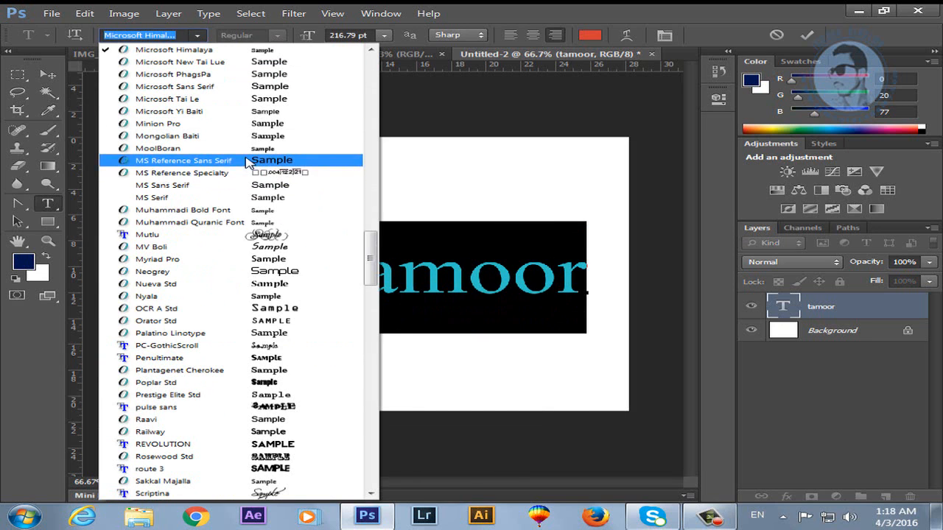
pyautogui.click(221, 161)
pyautogui.click(196, 35)
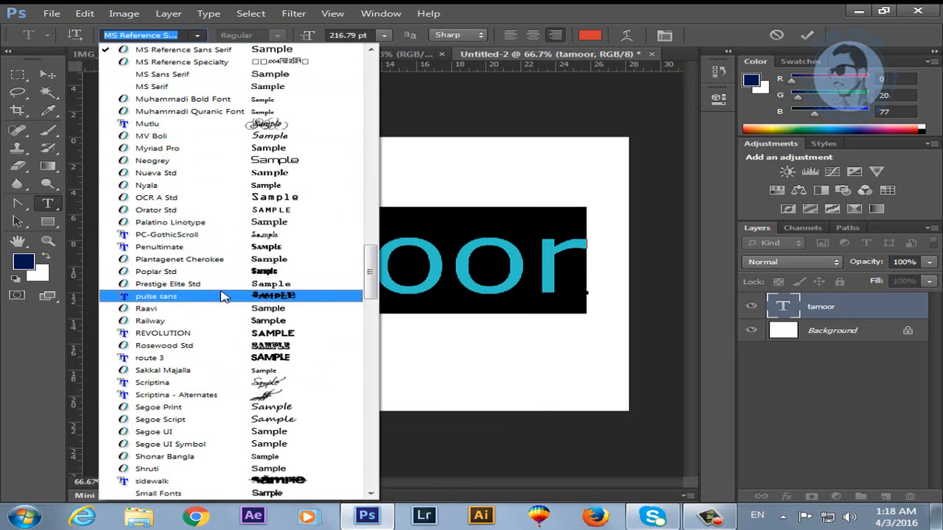
pyautogui.click(189, 297)
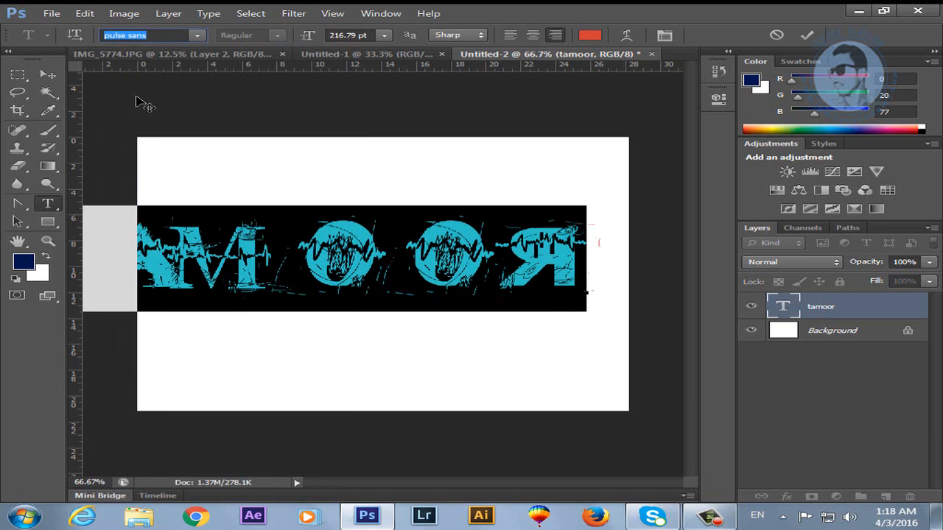
pyautogui.click(47, 77)
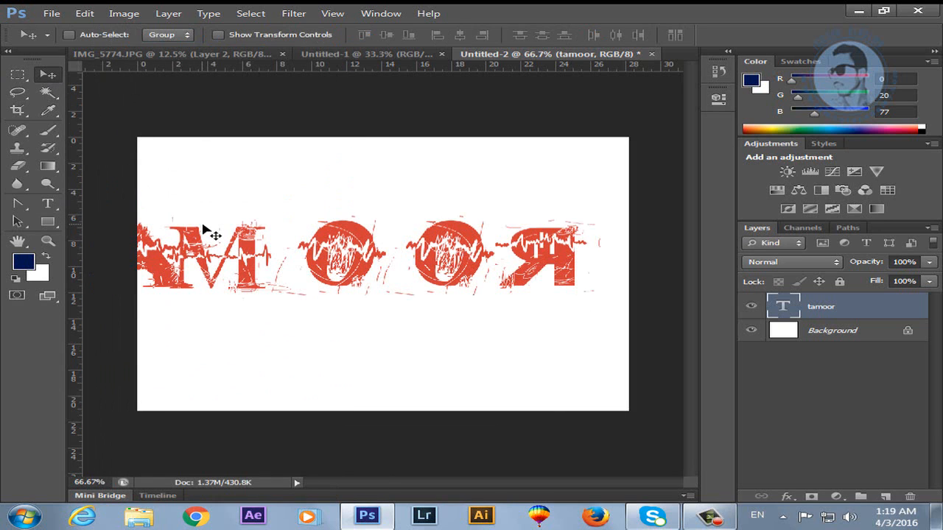
# Nudge tamoor, scale it to about 89%, then shift it slightly right.
pyautogui.moveTo(290, 265)
pyautogui.mouseDown()
pyautogui.moveTo(339, 269)
pyautogui.moveTo(295, 272)
pyautogui.mouseUp()
pyautogui.hotkey('ctrl', 't')
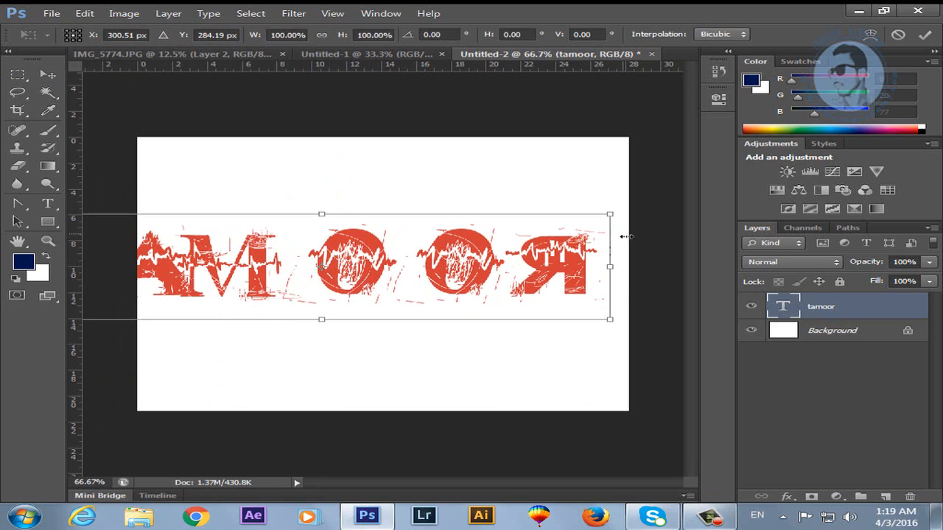
pyautogui.moveTo(610, 214); pyautogui.dragTo(592, 246)
pyautogui.press('Return')
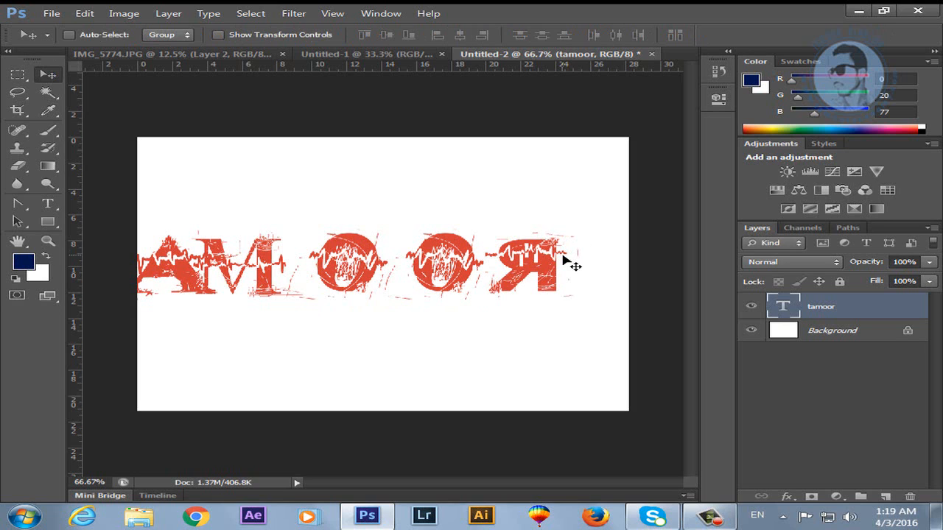
pyautogui.moveTo(389, 288)
pyautogui.mouseDown()
pyautogui.moveTo(433, 284)
pyautogui.moveTo(393, 279)
pyautogui.mouseUp()
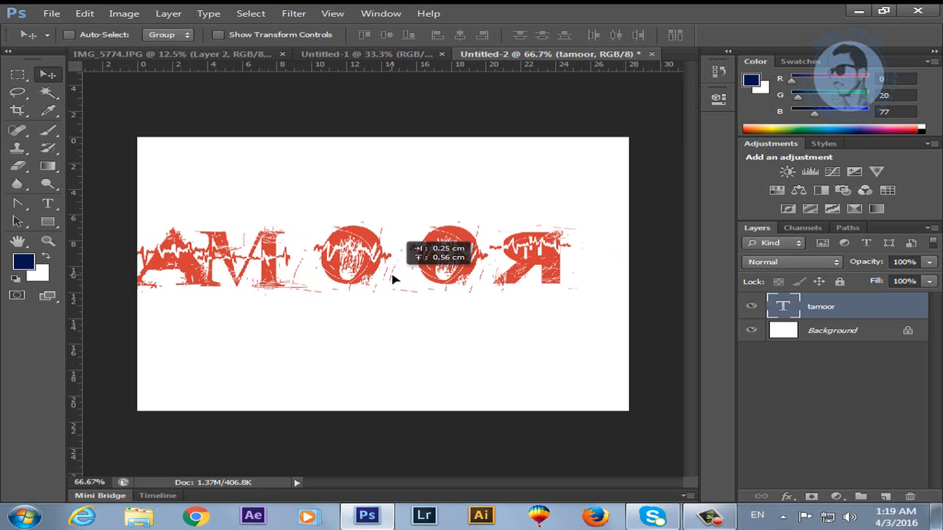
# Delete the old grunge lettering and retype 'tamoor'.
pyautogui.click(47, 204)
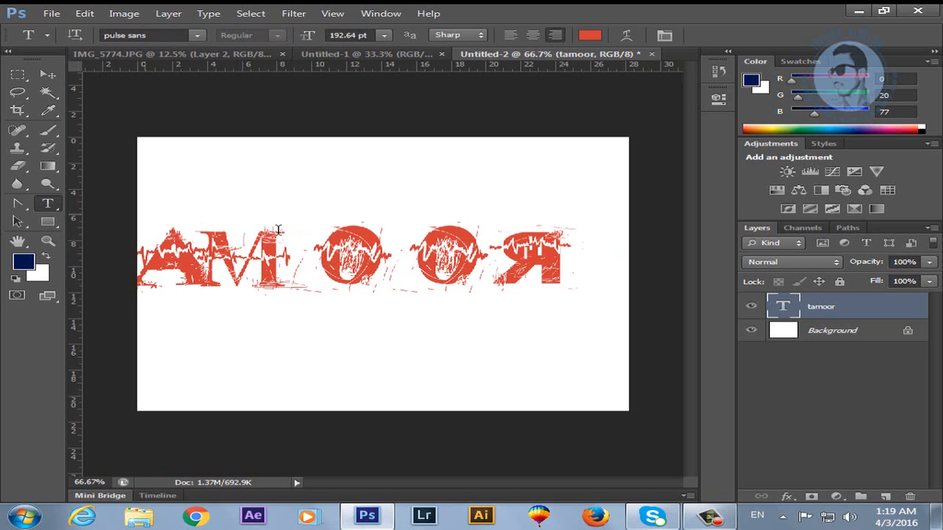
pyautogui.moveTo(574, 254); pyautogui.dragTo(101, 261)
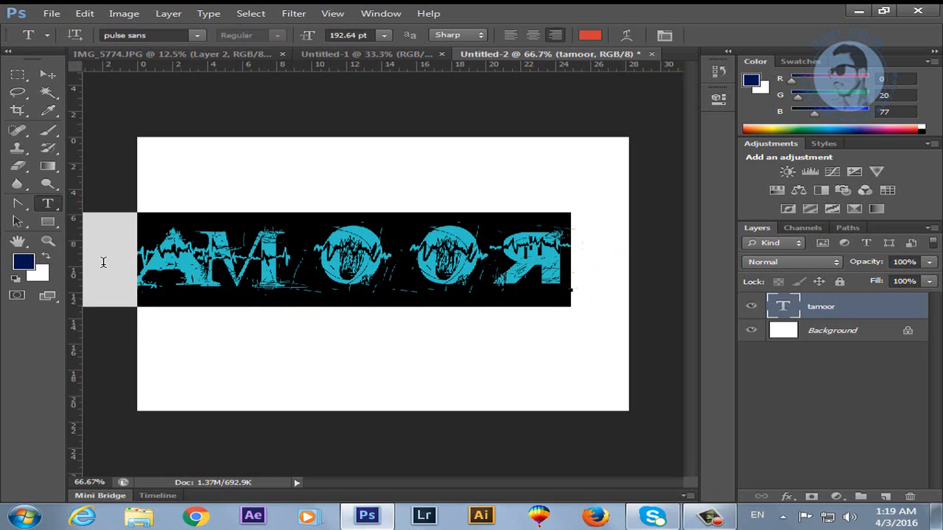
pyautogui.press('BackSpace')
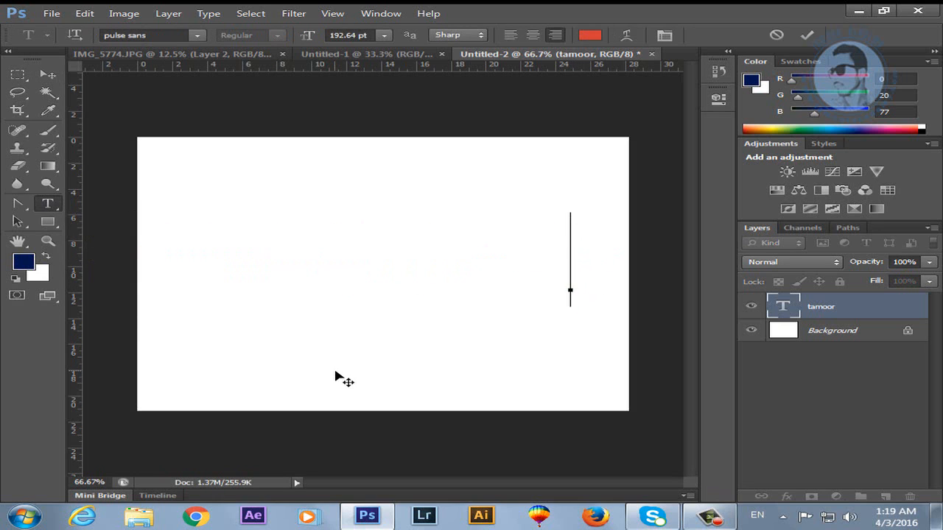
pyautogui.write('tamoor')
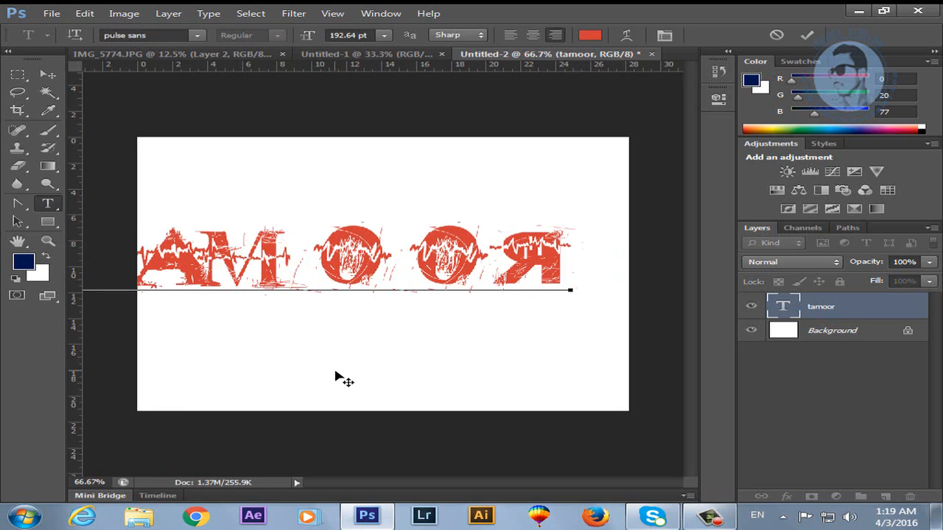
# Set tamoor in Microsoft Sans Serif and nudge it slightly left.
pyautogui.doubleClick(562, 276)
pyautogui.click(196, 34)
pyautogui.scroll(20, 239, 262)
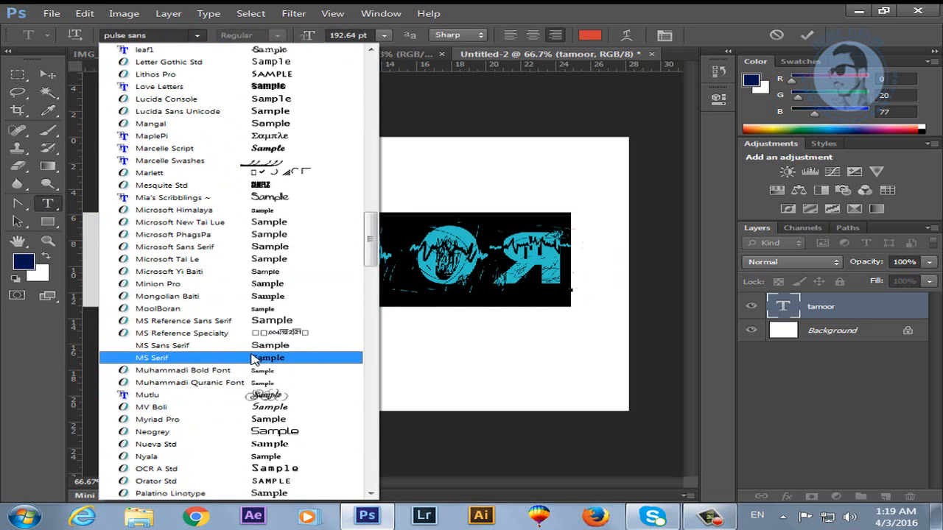
pyautogui.click(252, 247)
pyautogui.click(49, 77)
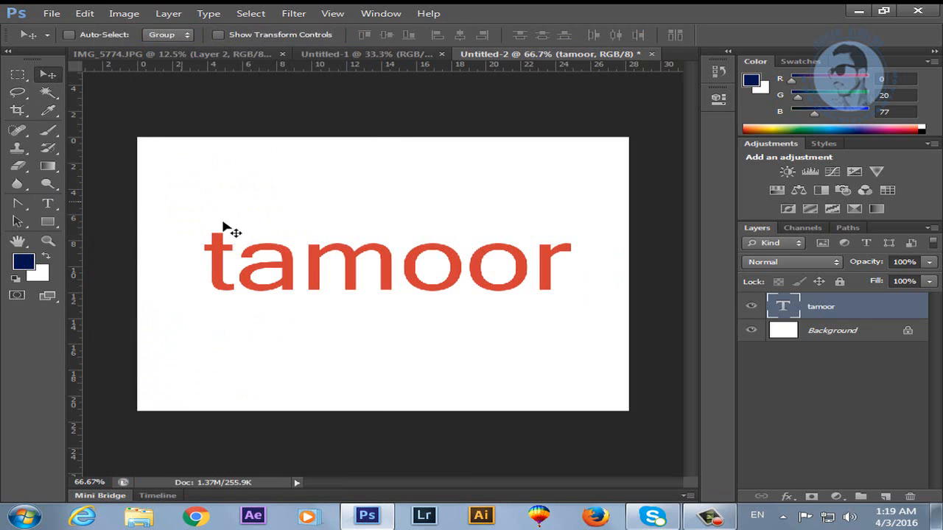
pyautogui.moveTo(330, 269); pyautogui.dragTo(320, 270)
pyautogui.click(60, 206)
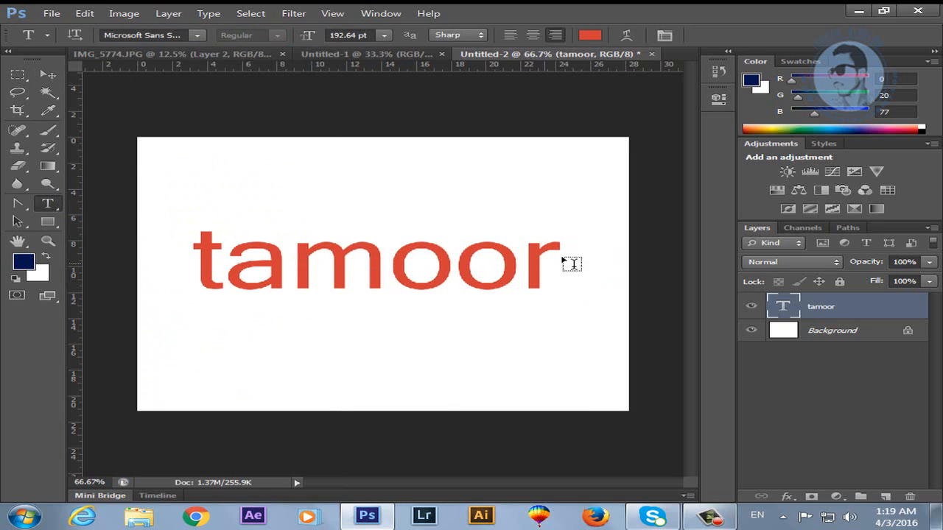
# Raise tamoor's tracking to 100 and apply All Caps and Faux Italic.
pyautogui.click(663, 34)
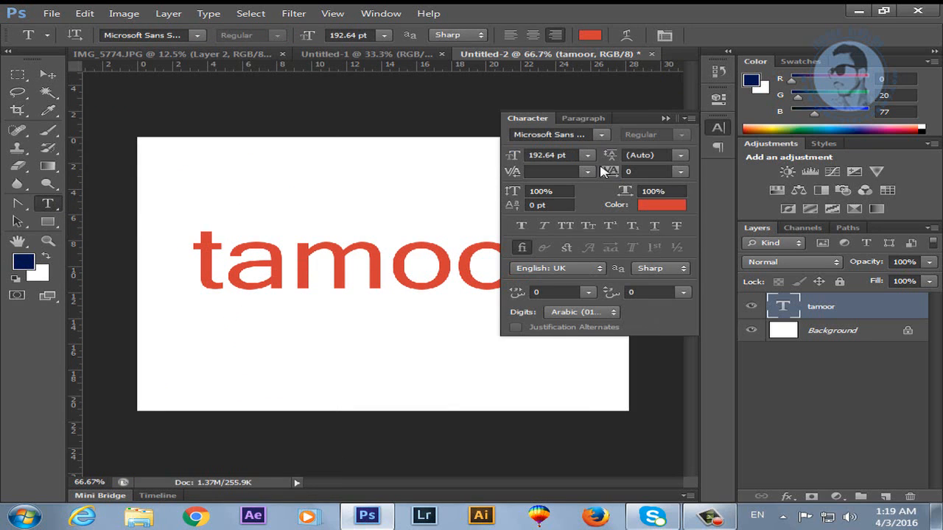
pyautogui.click(665, 119)
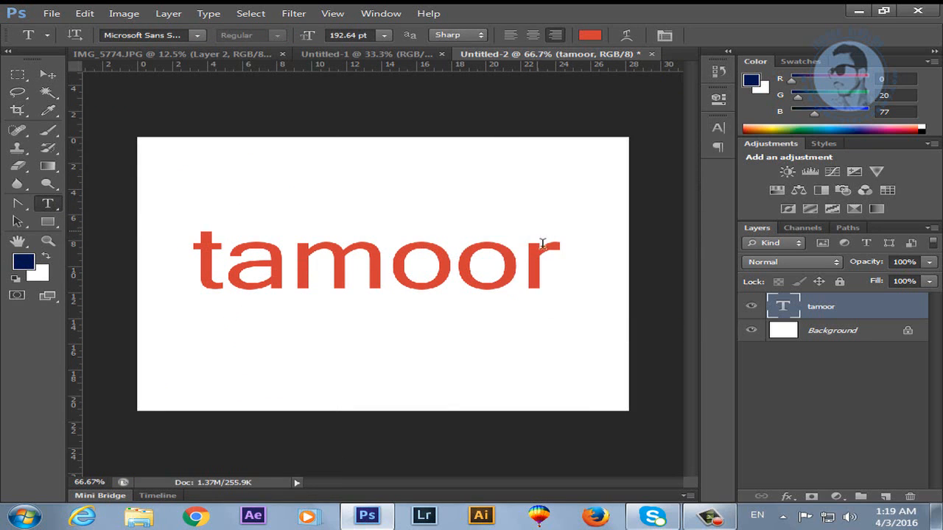
pyautogui.moveTo(543, 265); pyautogui.dragTo(190, 267)
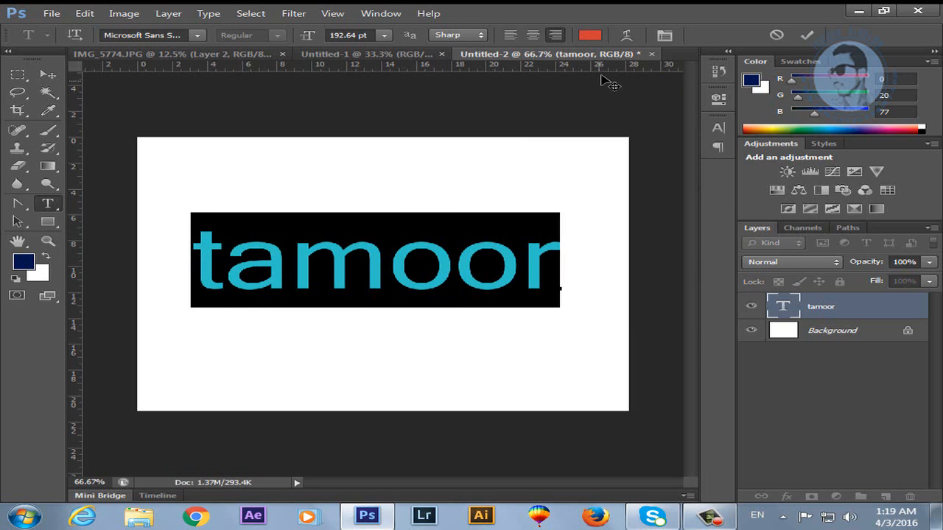
pyautogui.click(667, 37)
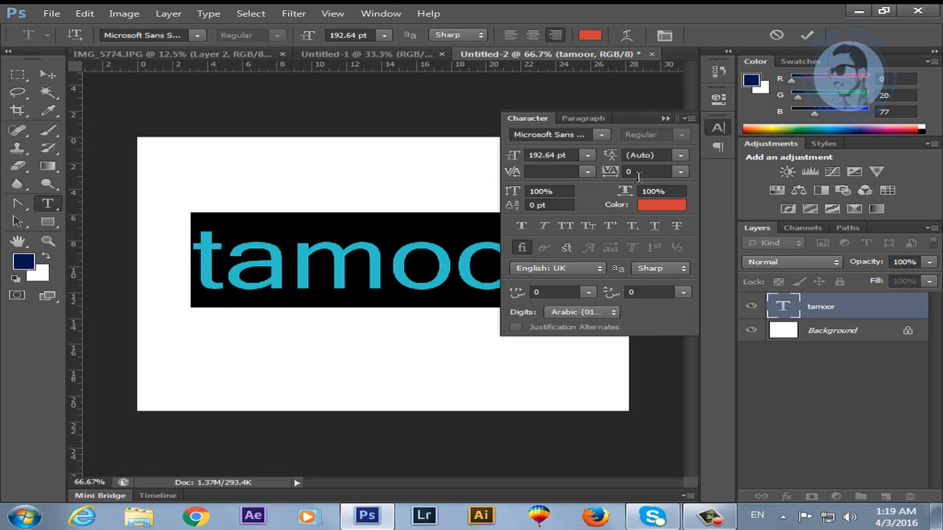
pyautogui.moveTo(621, 178)
pyautogui.mouseDown()
pyautogui.moveTo(669, 179)
pyautogui.moveTo(623, 182)
pyautogui.moveTo(631, 164)
pyautogui.moveTo(622, 166)
pyautogui.mouseUp()
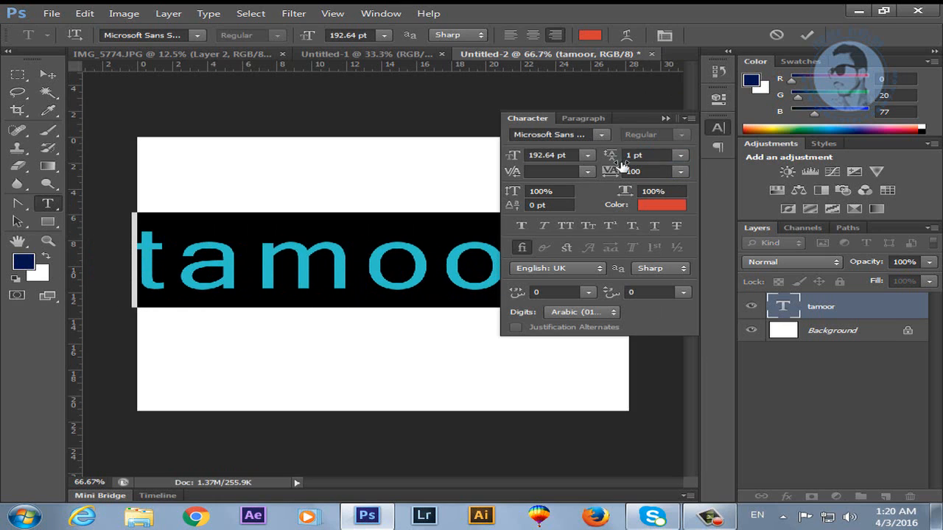
pyautogui.click(564, 227)
pyautogui.click(543, 227)
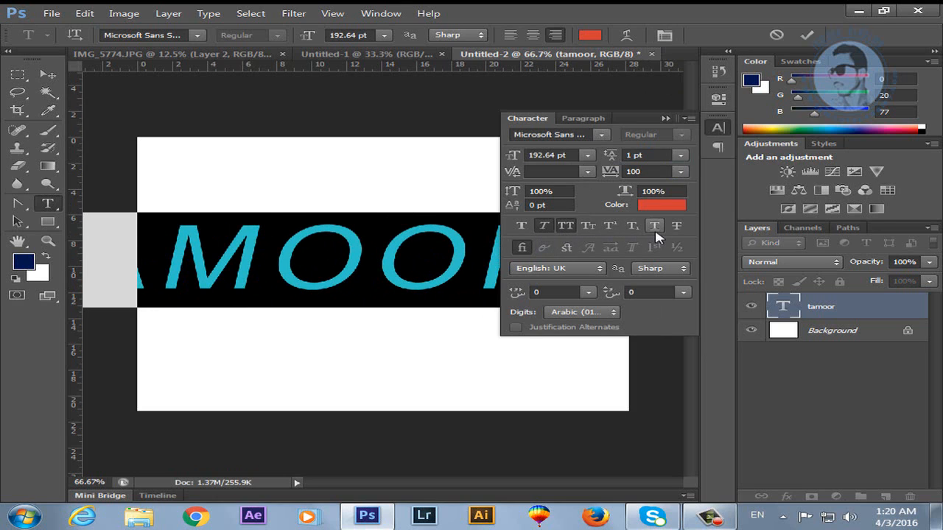
# Set the text's anti-aliasing to None and commit the changes.
pyautogui.click(669, 272)
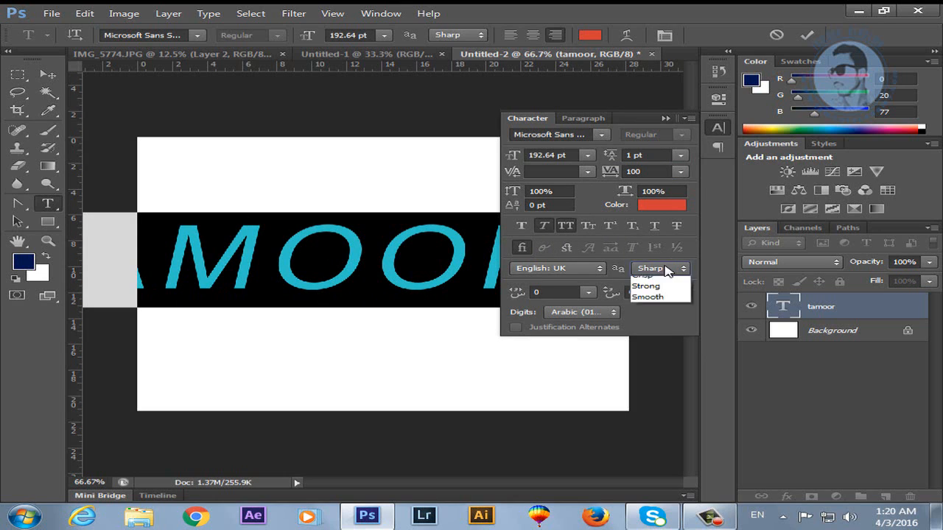
pyautogui.click(645, 304)
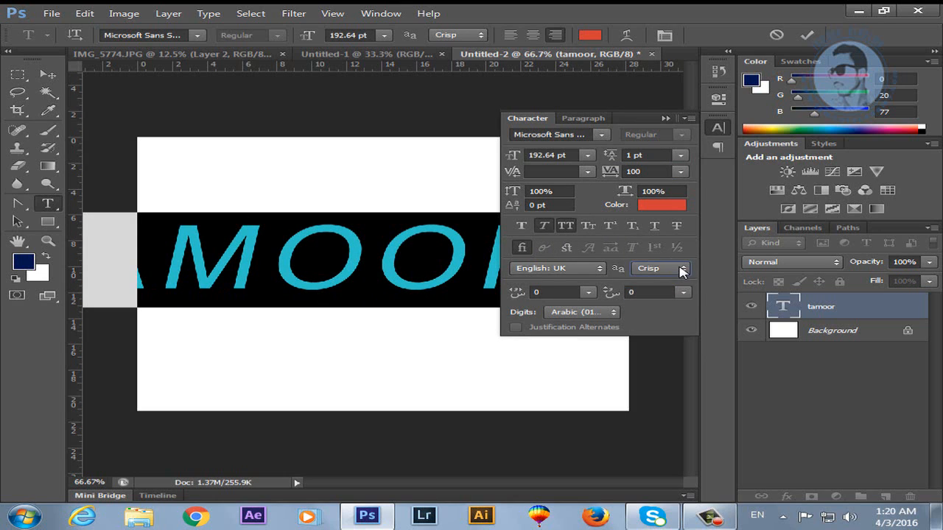
pyautogui.click(679, 269)
pyautogui.click(670, 280)
pyautogui.click(665, 118)
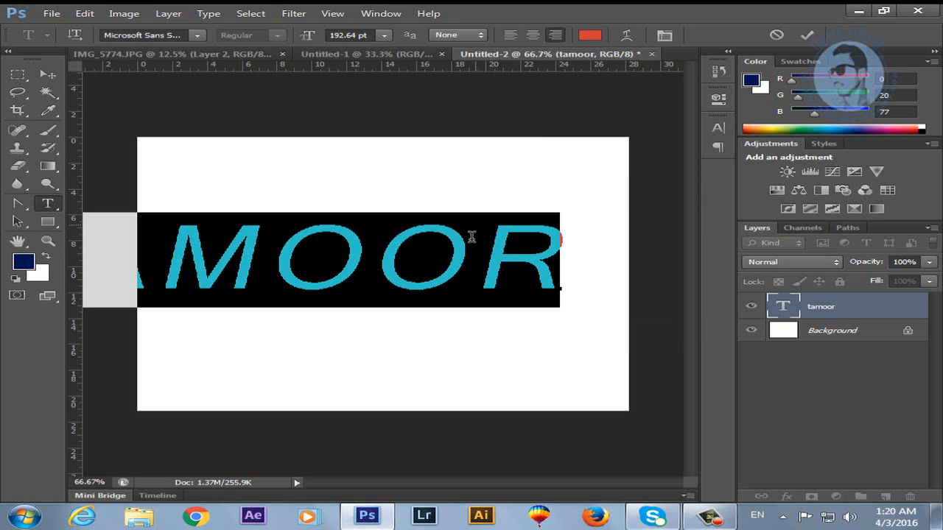
pyautogui.click(48, 75)
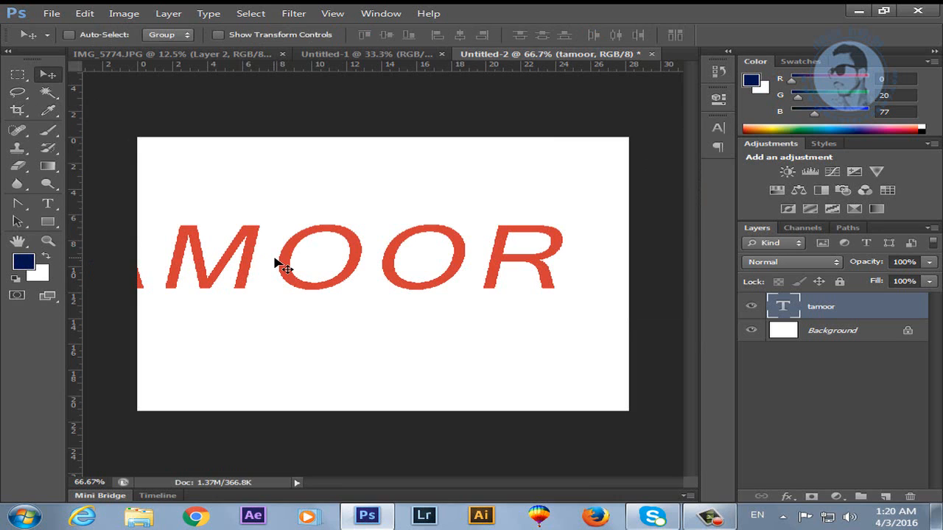
# Scale TAMOOR down to about 69% (129.46 pt) and shift it so the whole word shows.
pyautogui.moveTo(280, 273); pyautogui.dragTo(326, 274)
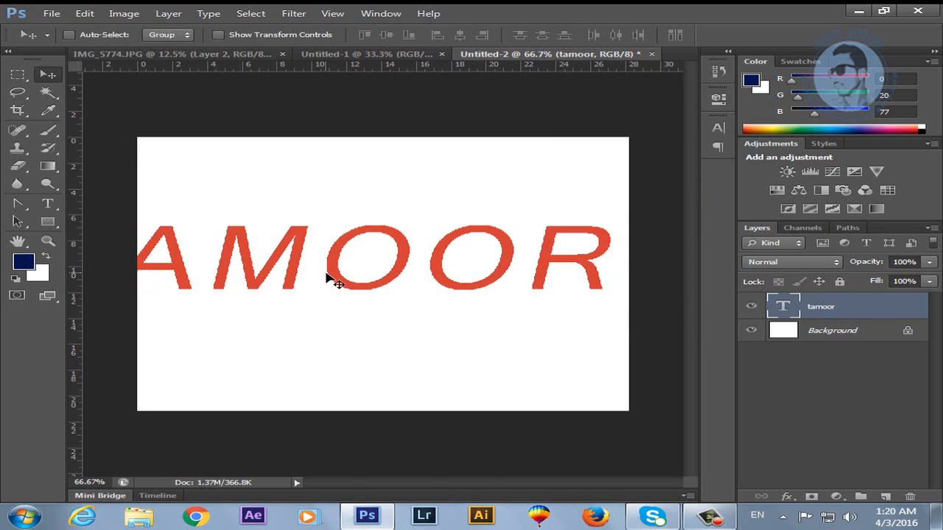
pyautogui.hotkey('ctrl', 't')
pyautogui.moveTo(612, 216); pyautogui.dragTo(507, 246)
pyautogui.press('Return')
pyautogui.moveTo(380, 276); pyautogui.dragTo(430, 281)
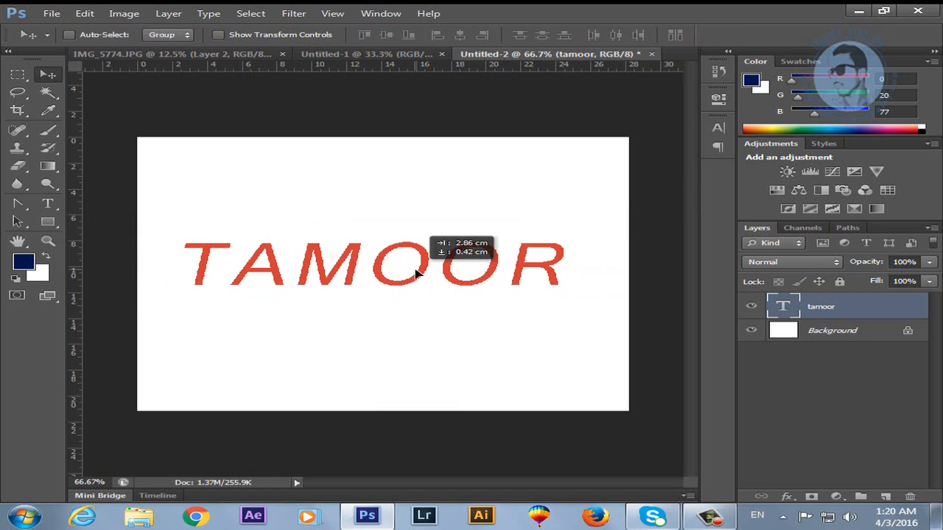
pyautogui.press('t')
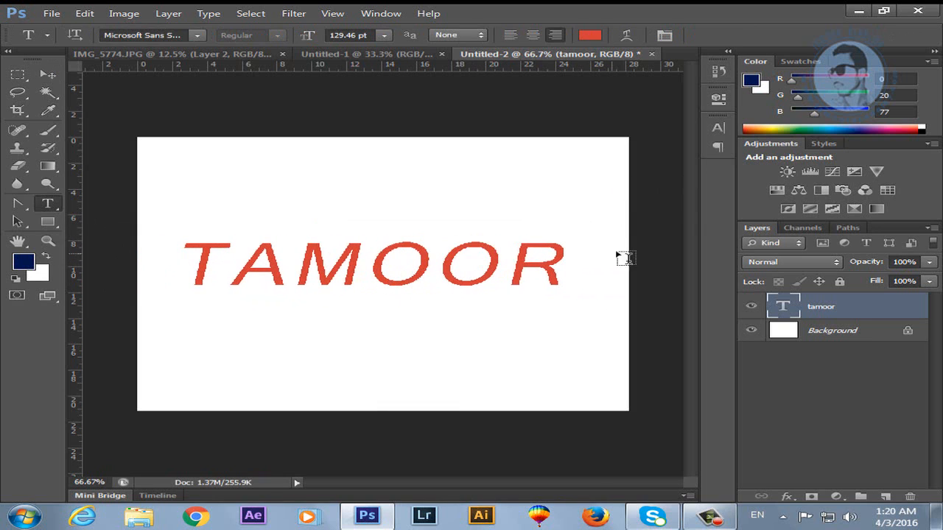
# Try preset styles on TAMOOR, ending with the orange-blue glossy gradient style.
pyautogui.click(824, 144)
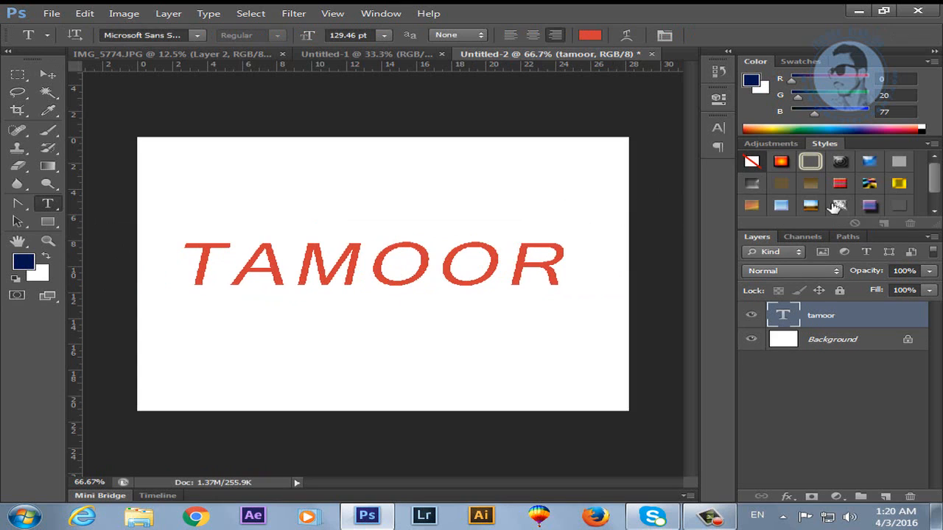
pyautogui.click(792, 168)
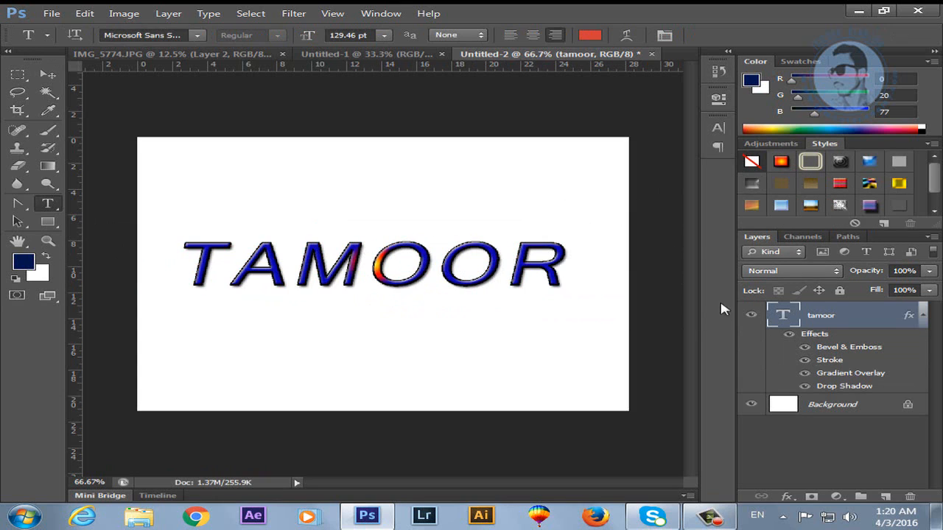
pyautogui.click(810, 208)
pyautogui.click(811, 207)
# Switch to the Pen Tool from the tool flyout.
pyautogui.rightClick(48, 207)
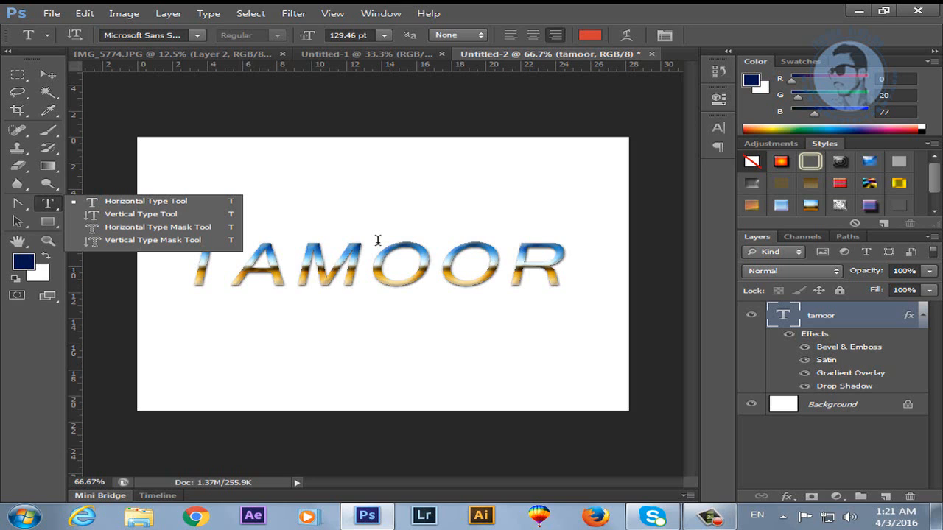
pyautogui.click(23, 207)
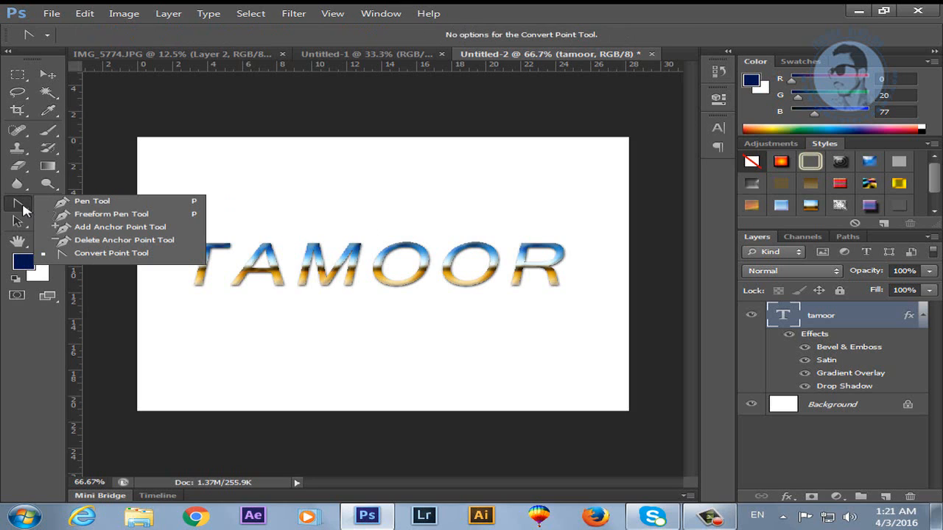
pyautogui.click(73, 207)
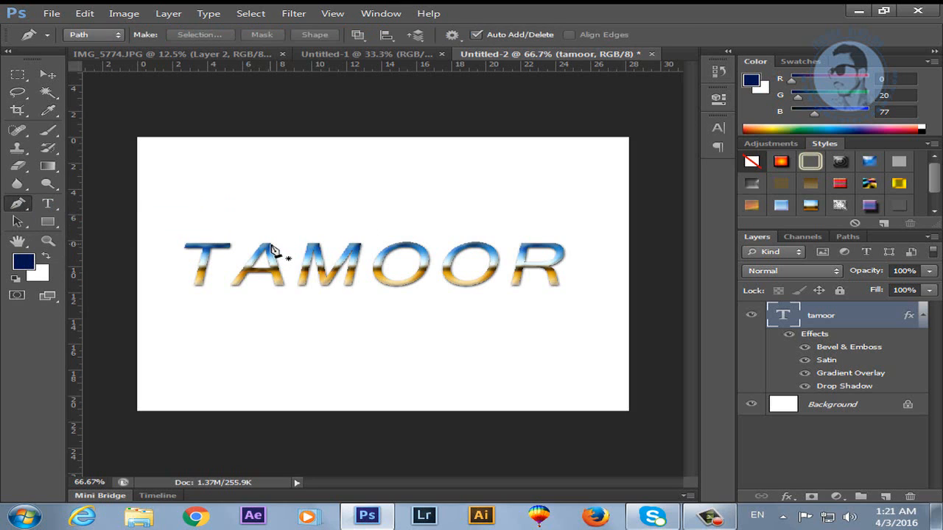